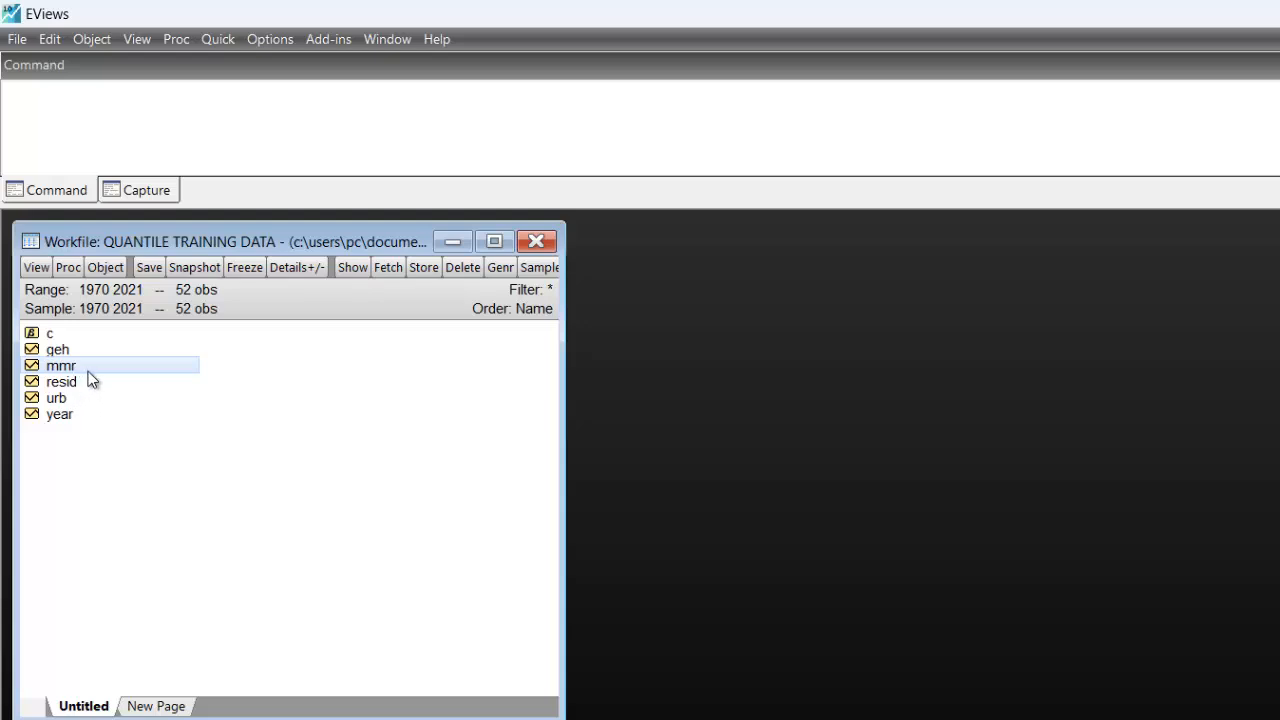
Select the mmr, geh and urb series together in the workfile, picking mmr first
click(62, 351)
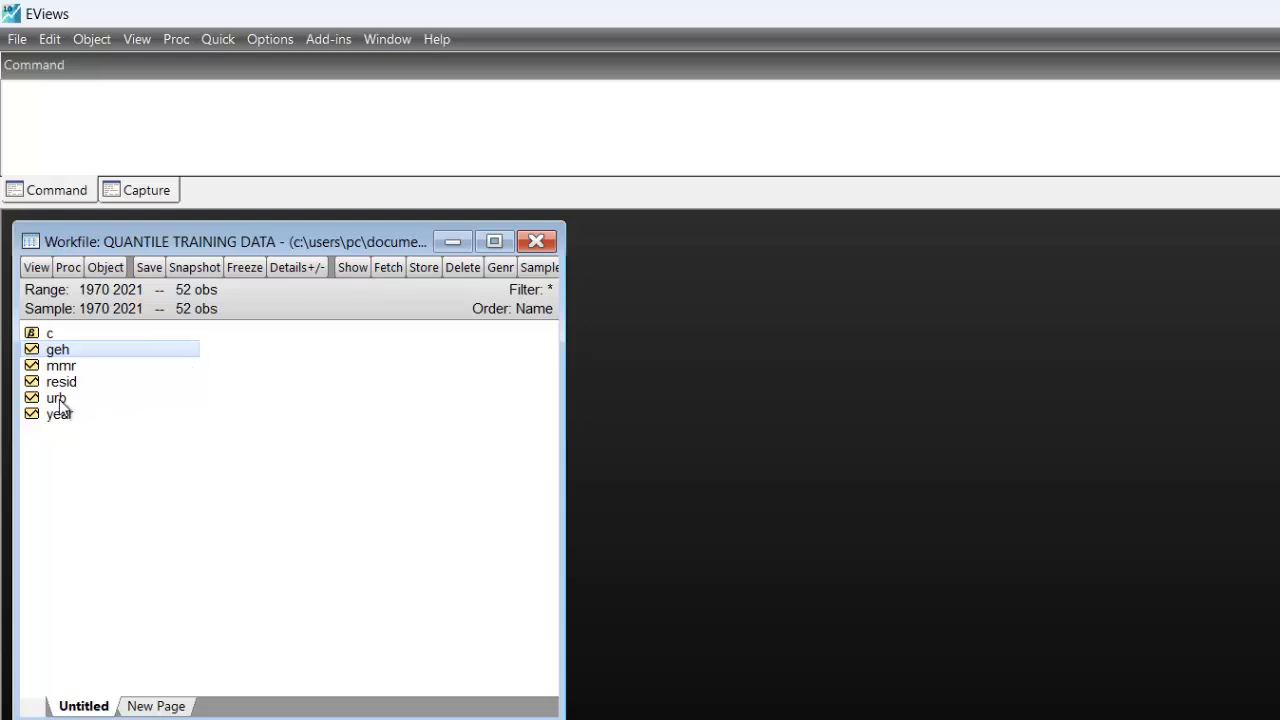
click(57, 399)
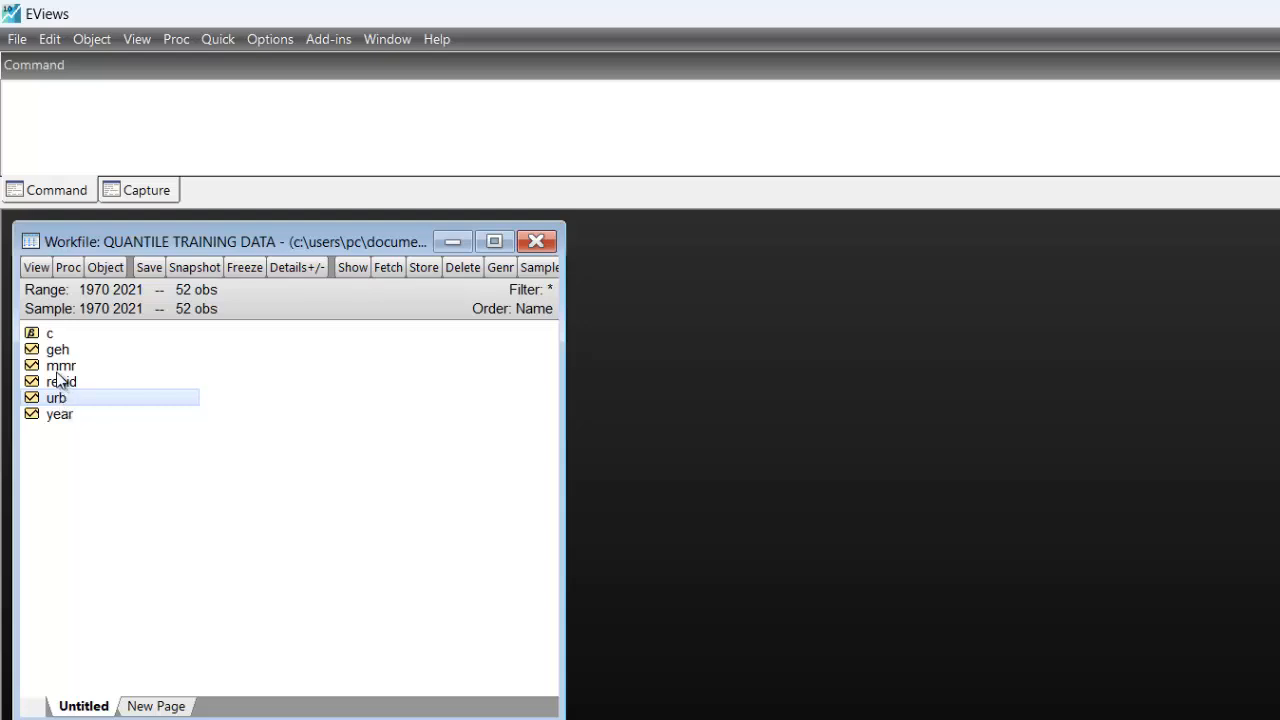
click(60, 366)
ctrl+click(54, 352)
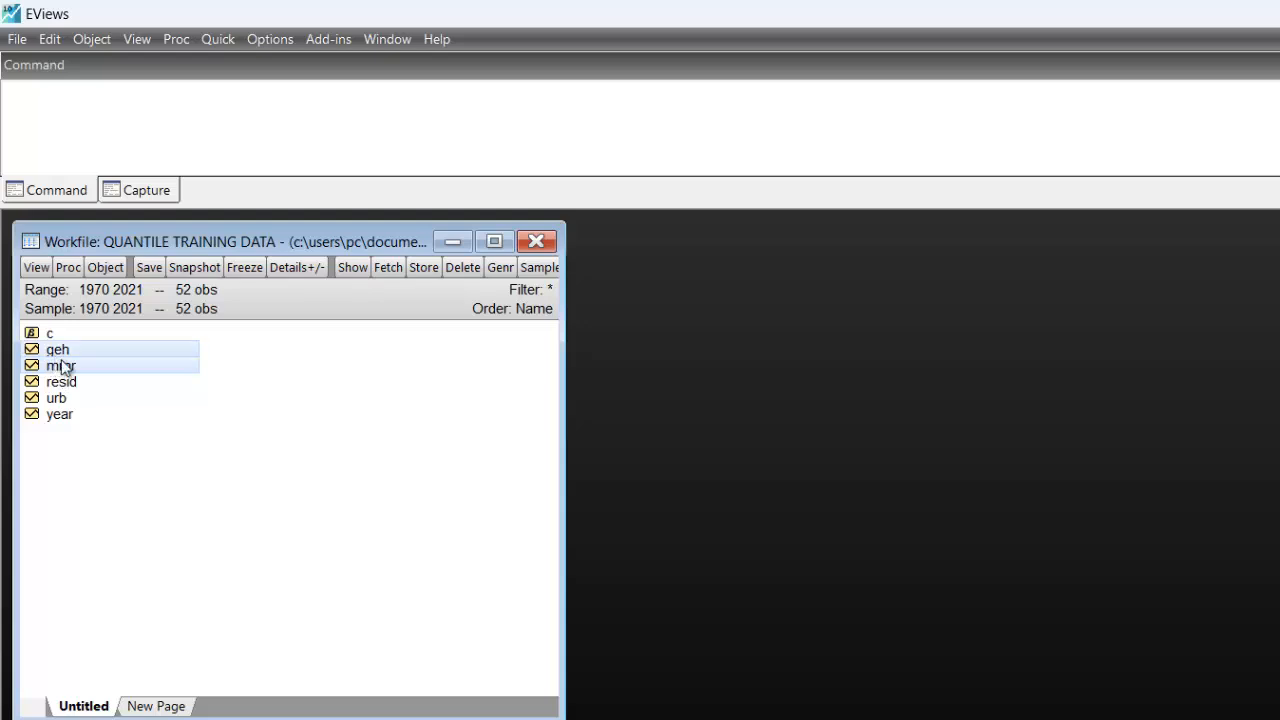
ctrl+click(70, 400)
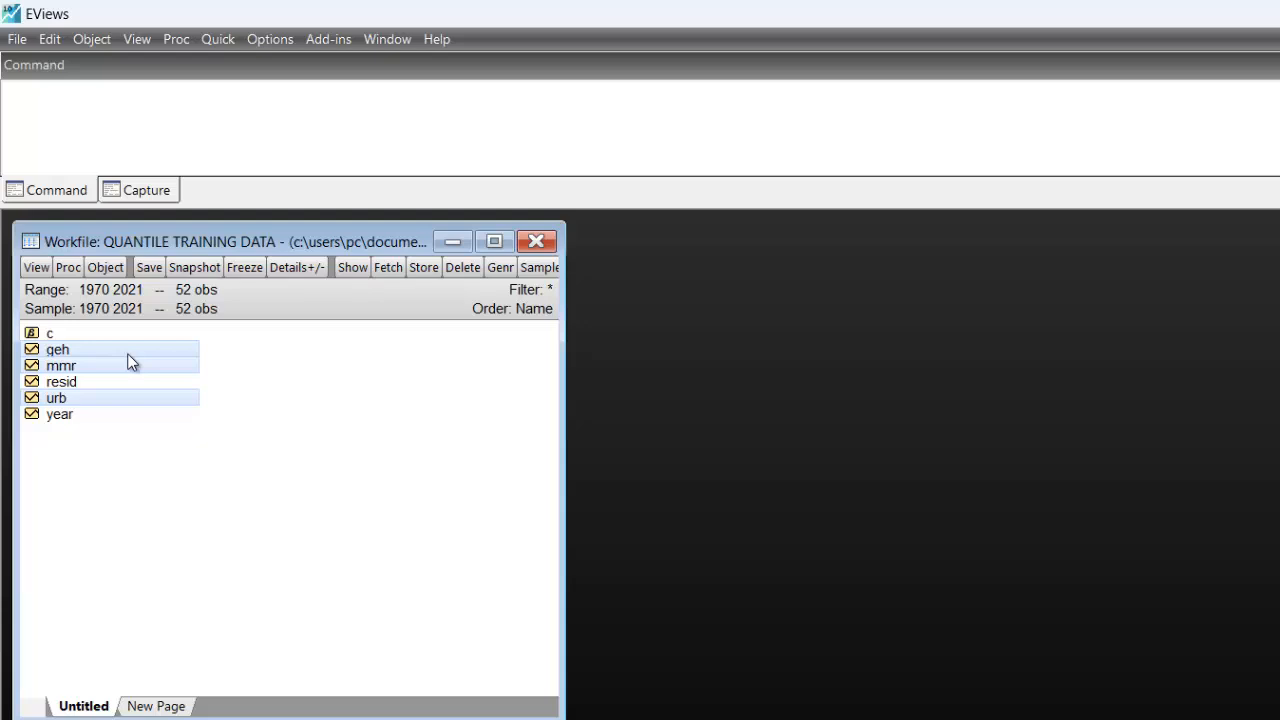
Compute common-sample descriptive group statistics for mmr, geh and urb, and enlarge the resulting table to full size
click(220, 40)
mouse_move(176, 50)
mouse_move(209, 36)
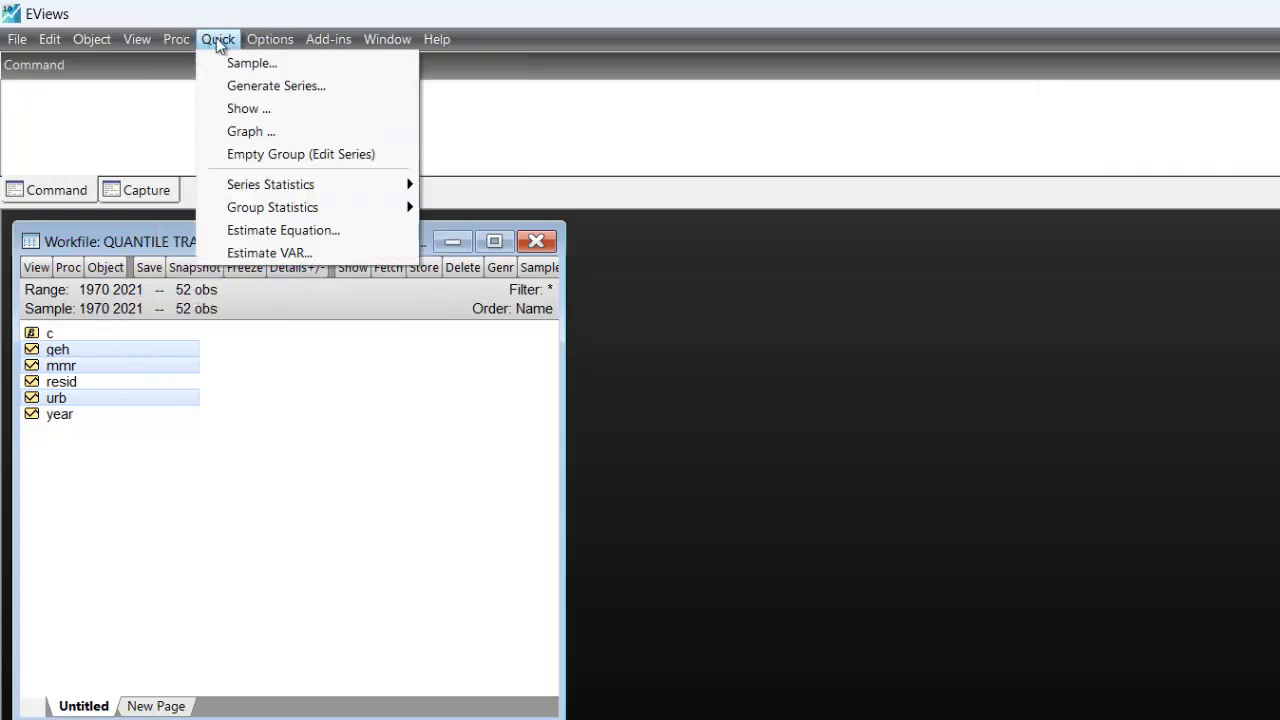
mouse_move(346, 207)
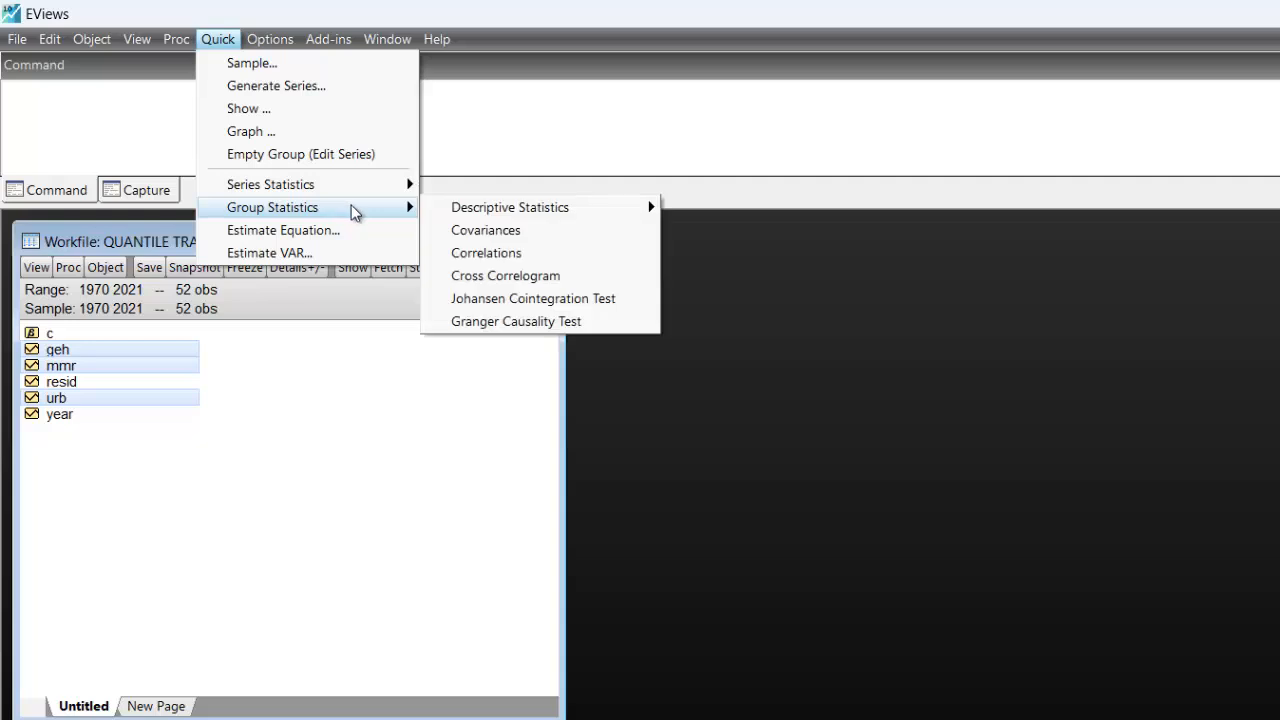
mouse_move(585, 212)
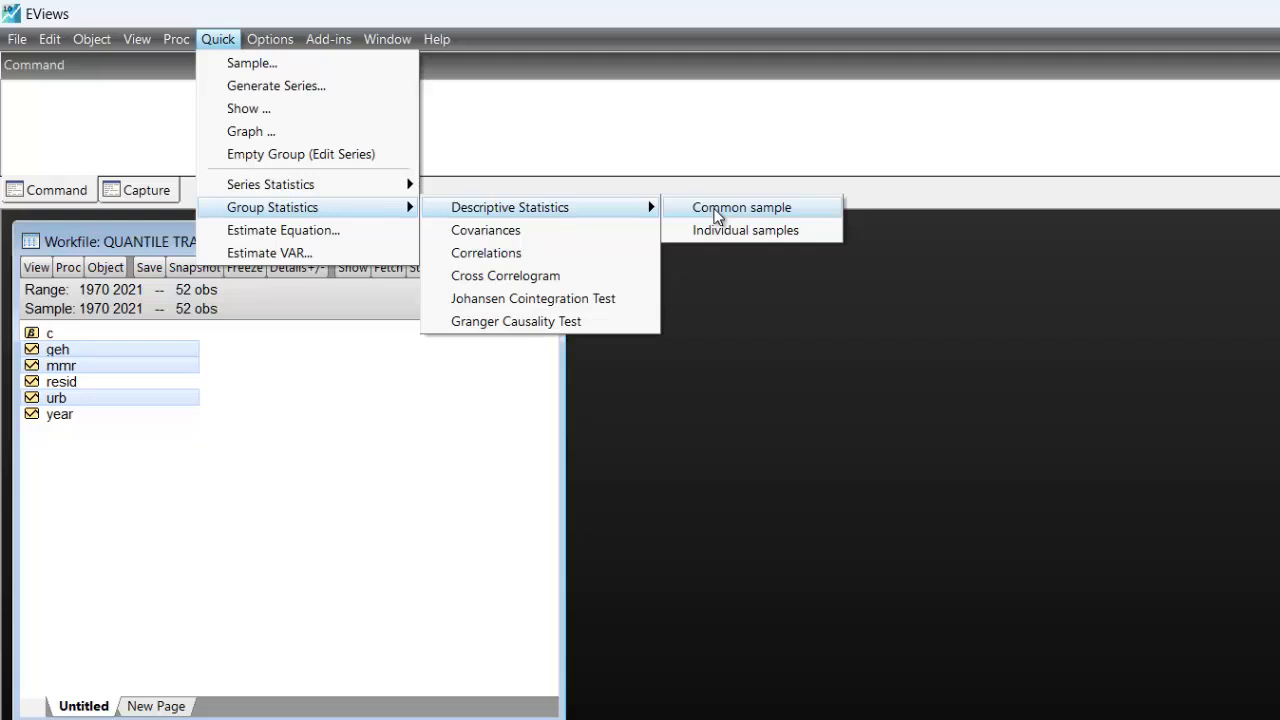
click(717, 208)
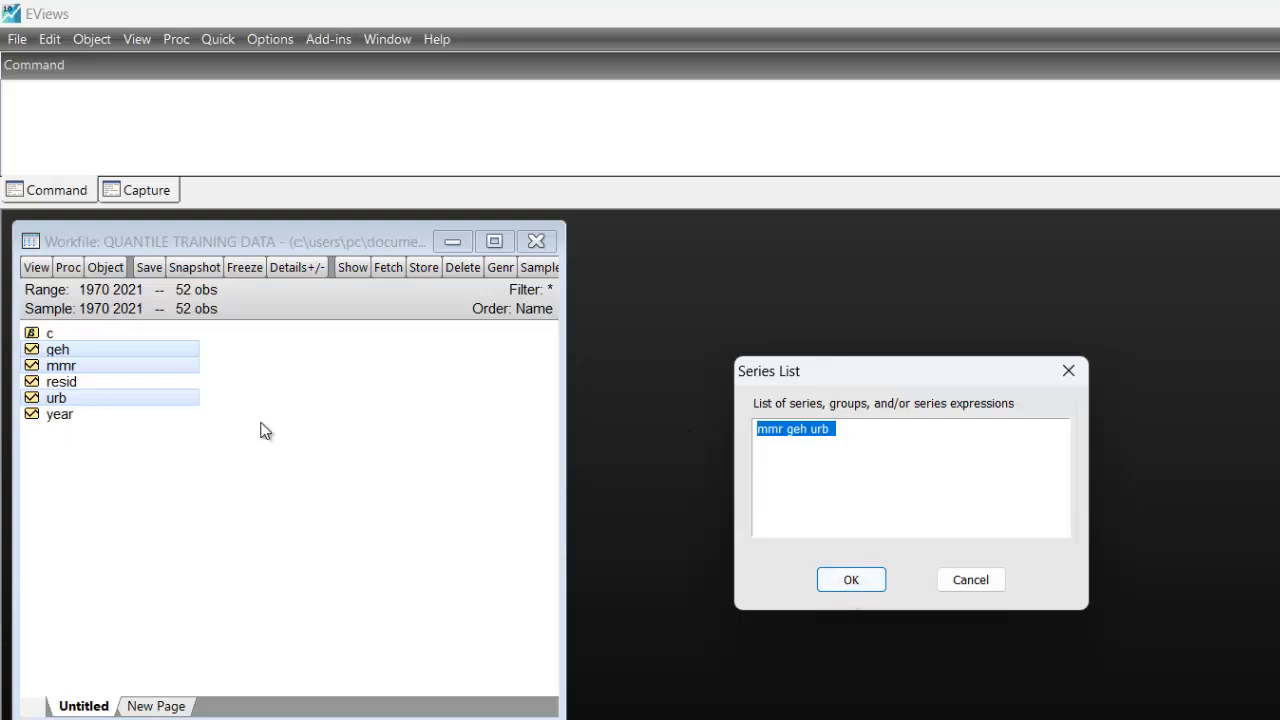
click(851, 580)
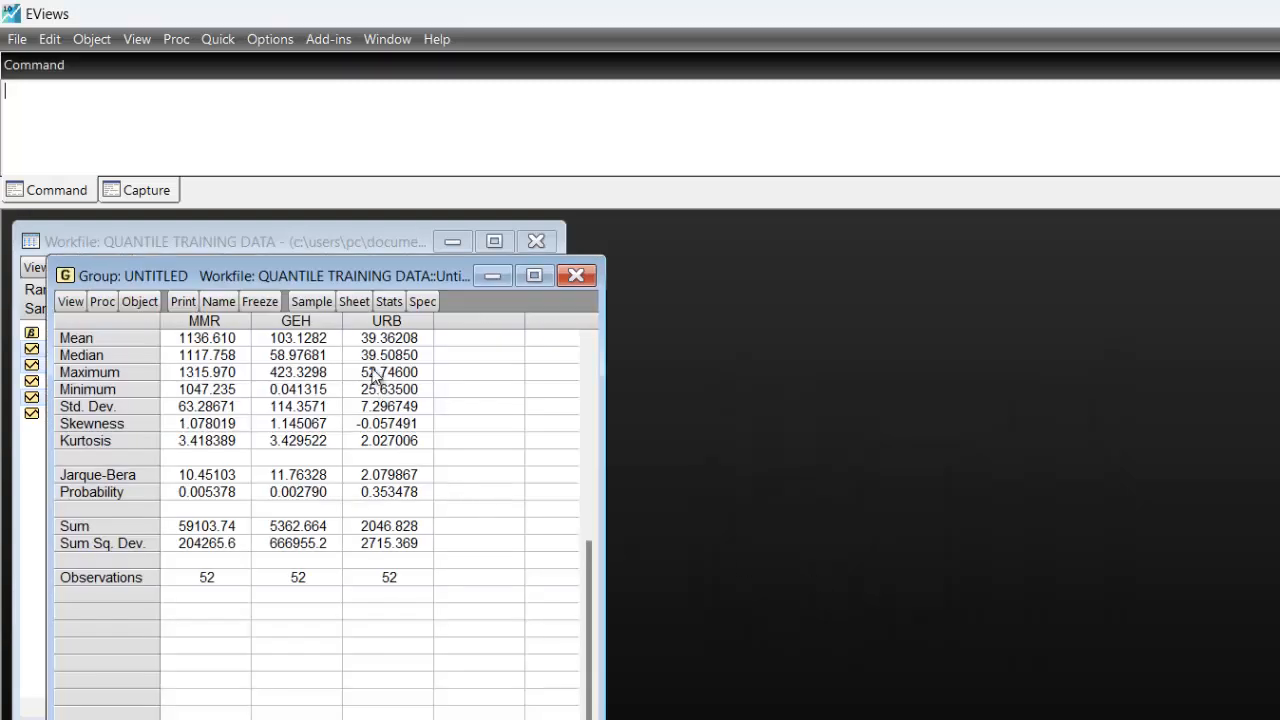
click(535, 276)
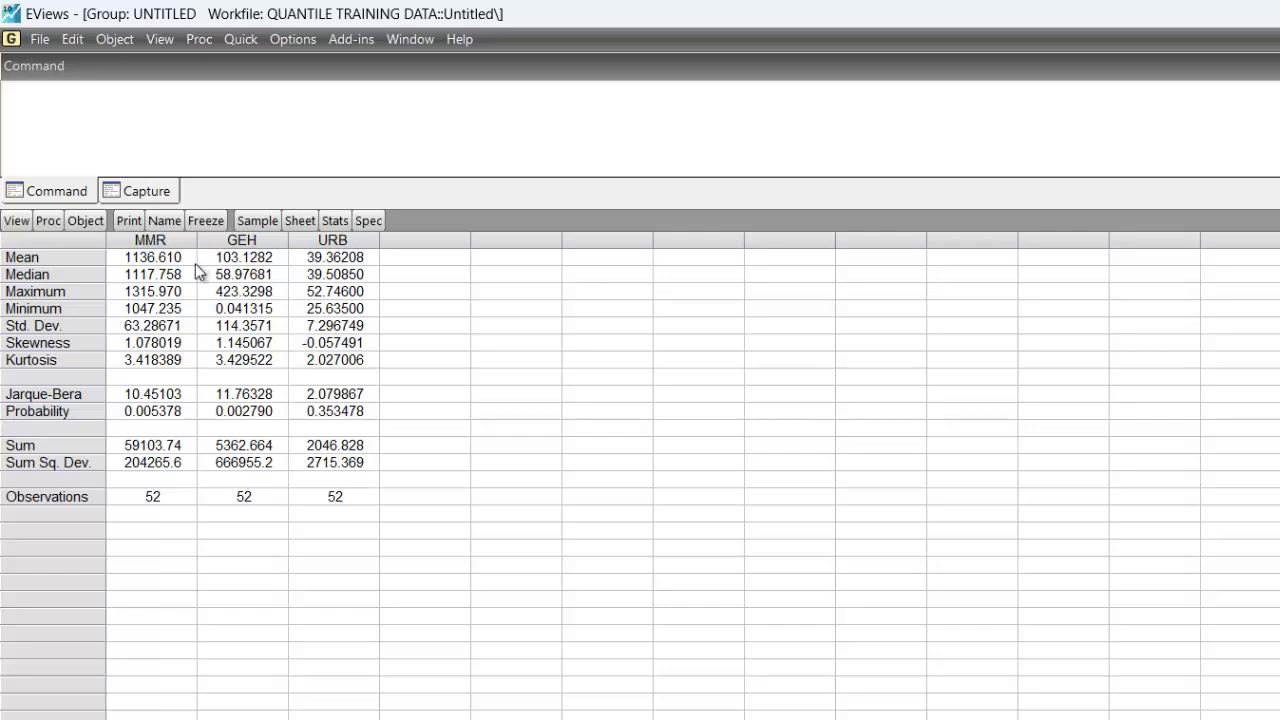
Examine the Jarque-Bera probabilities of MMR, GEH and URB to judge whether each series is normally distributed
click(129, 413)
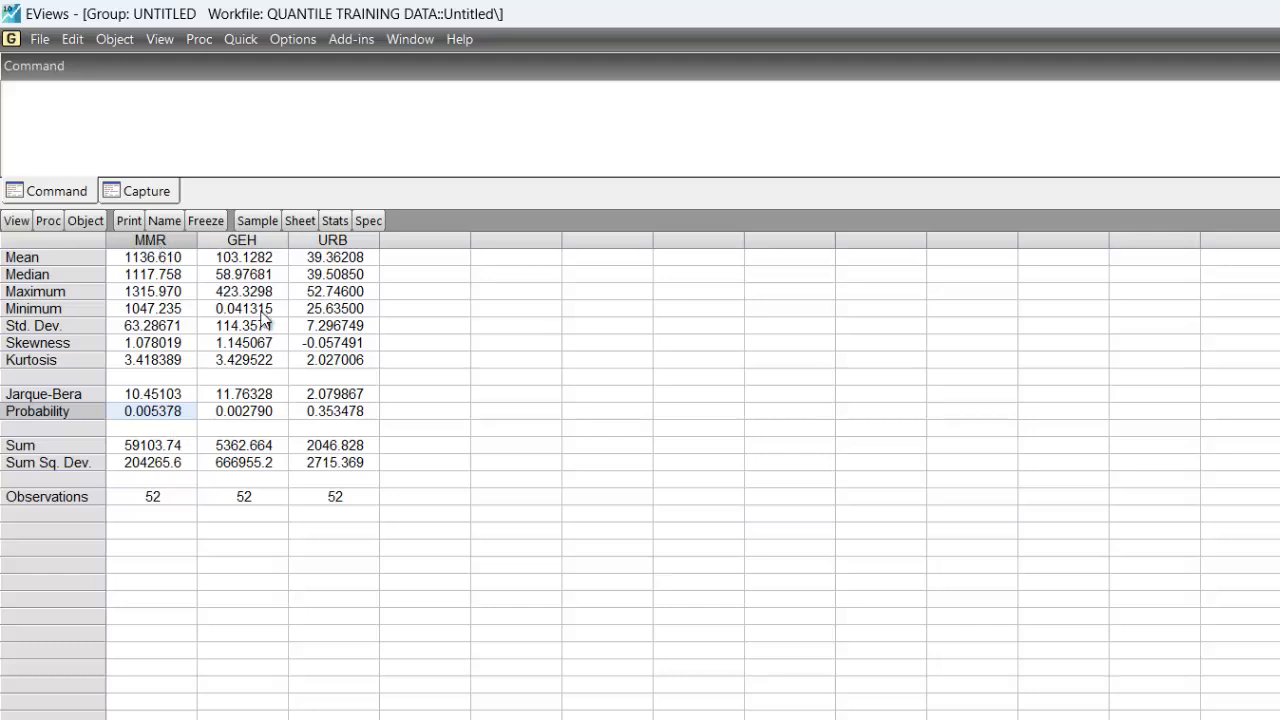
click(254, 241)
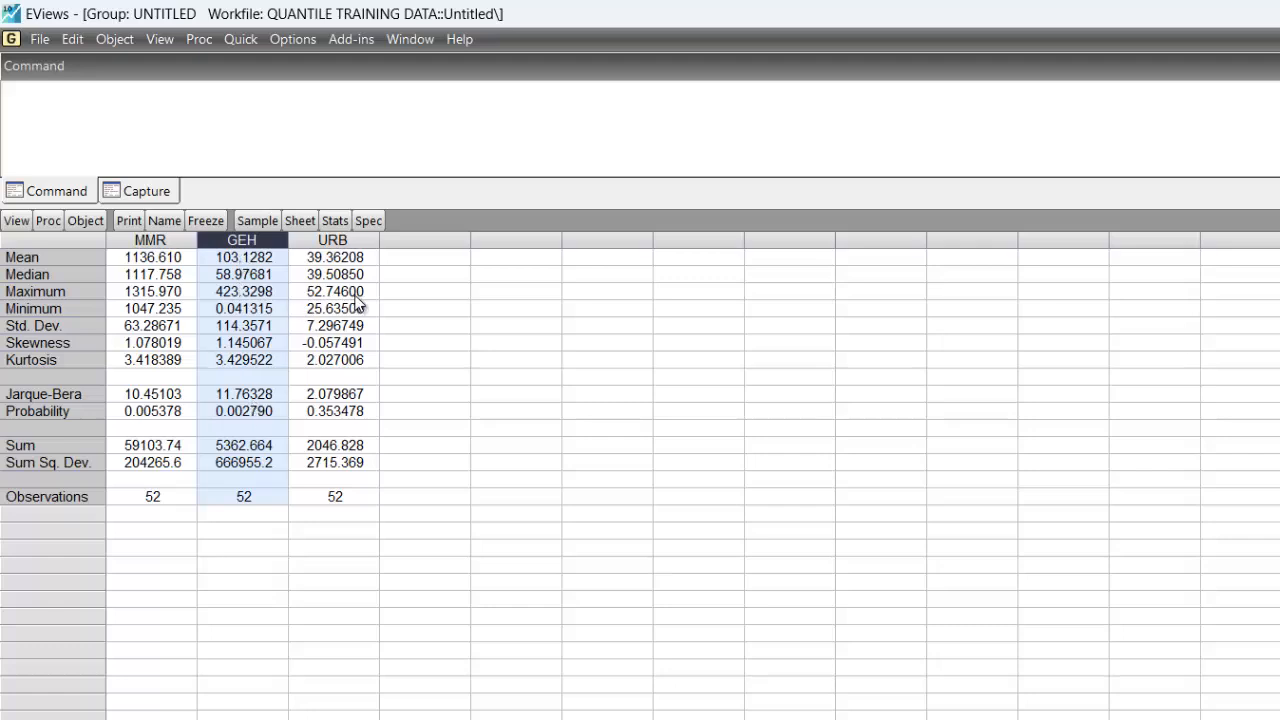
click(329, 414)
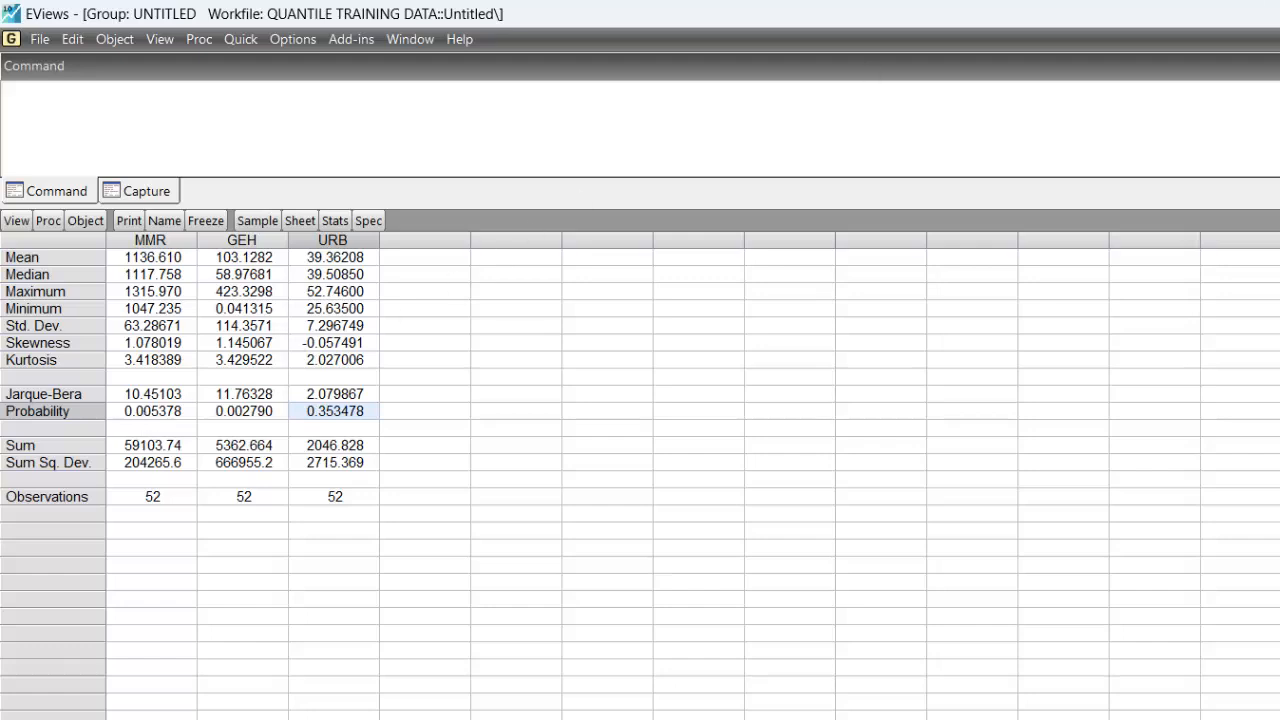
Close the descriptive statistics table and delete its untitled group
click(1278, 39)
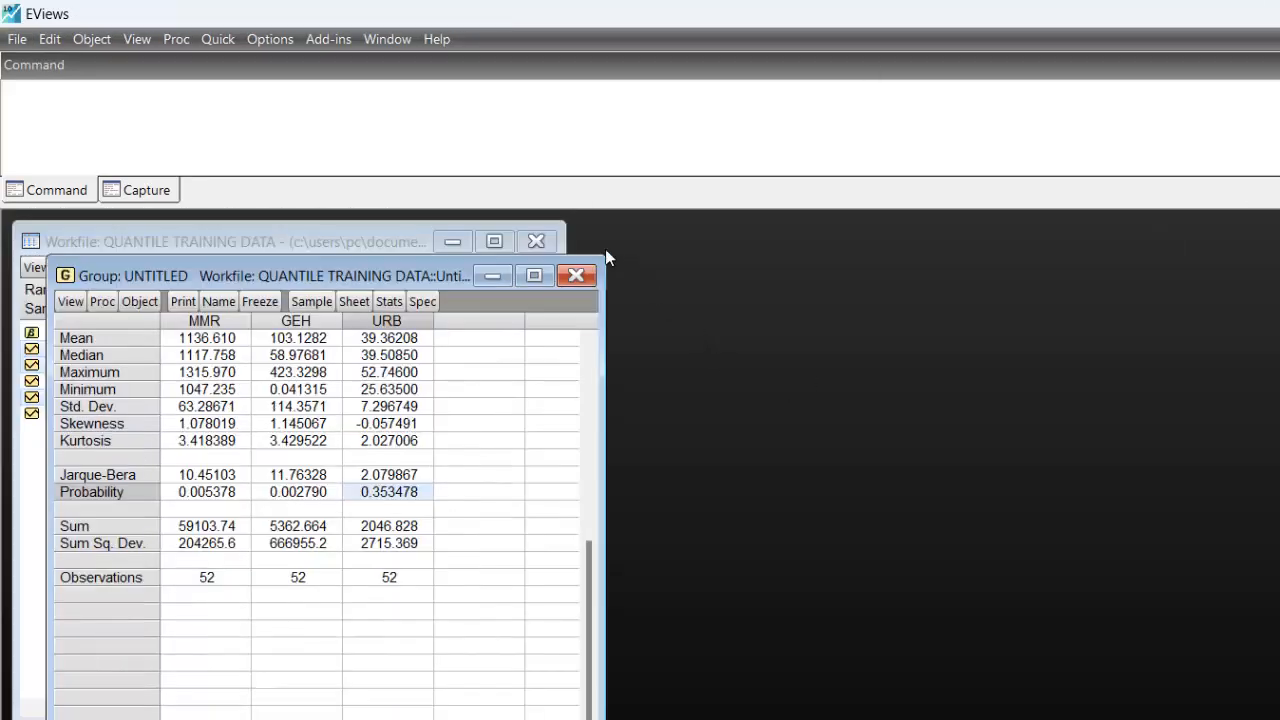
click(577, 275)
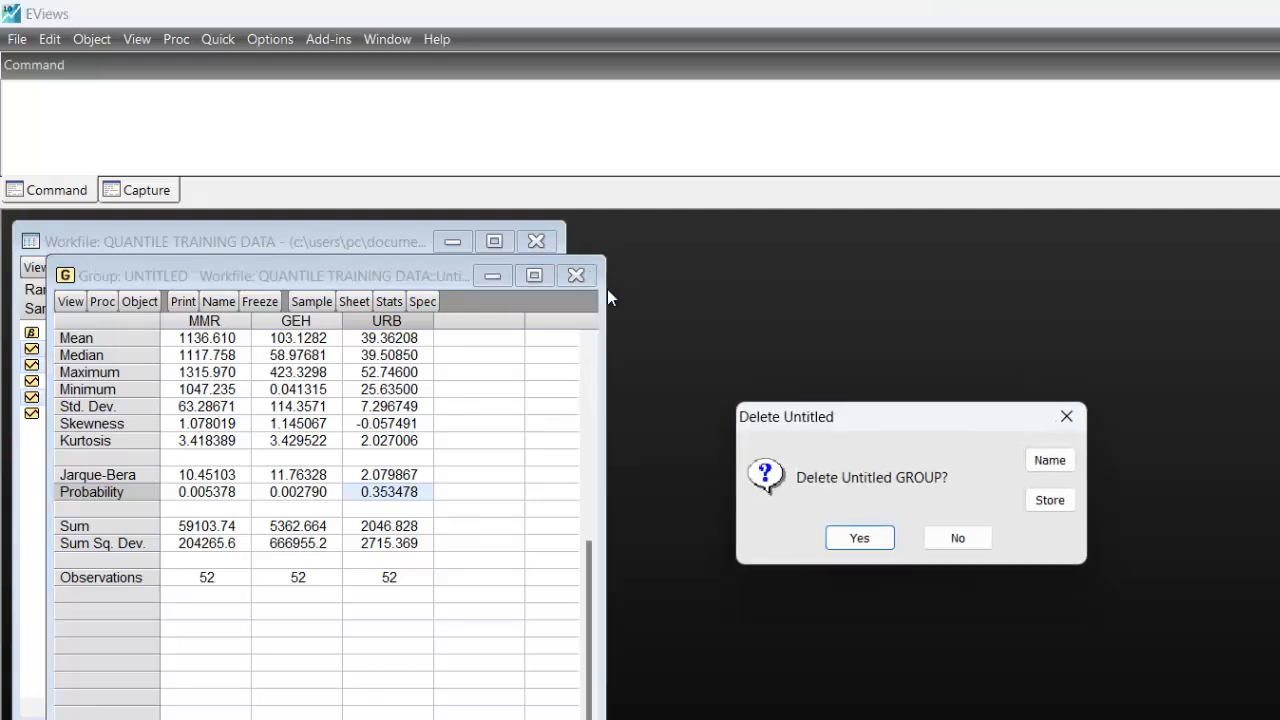
click(877, 546)
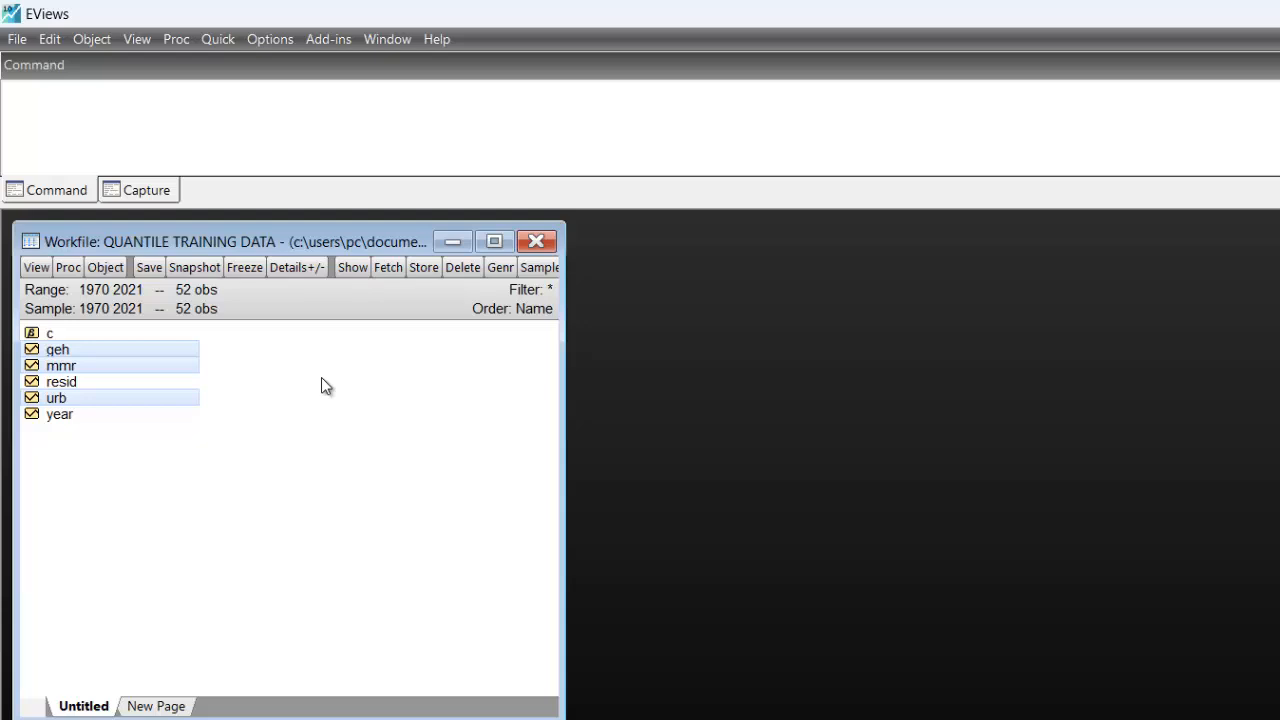
Estimate the equation mmr geh urb c by Least Squares over the sample 1970 2021 and enlarge the output
right_click(142, 368)
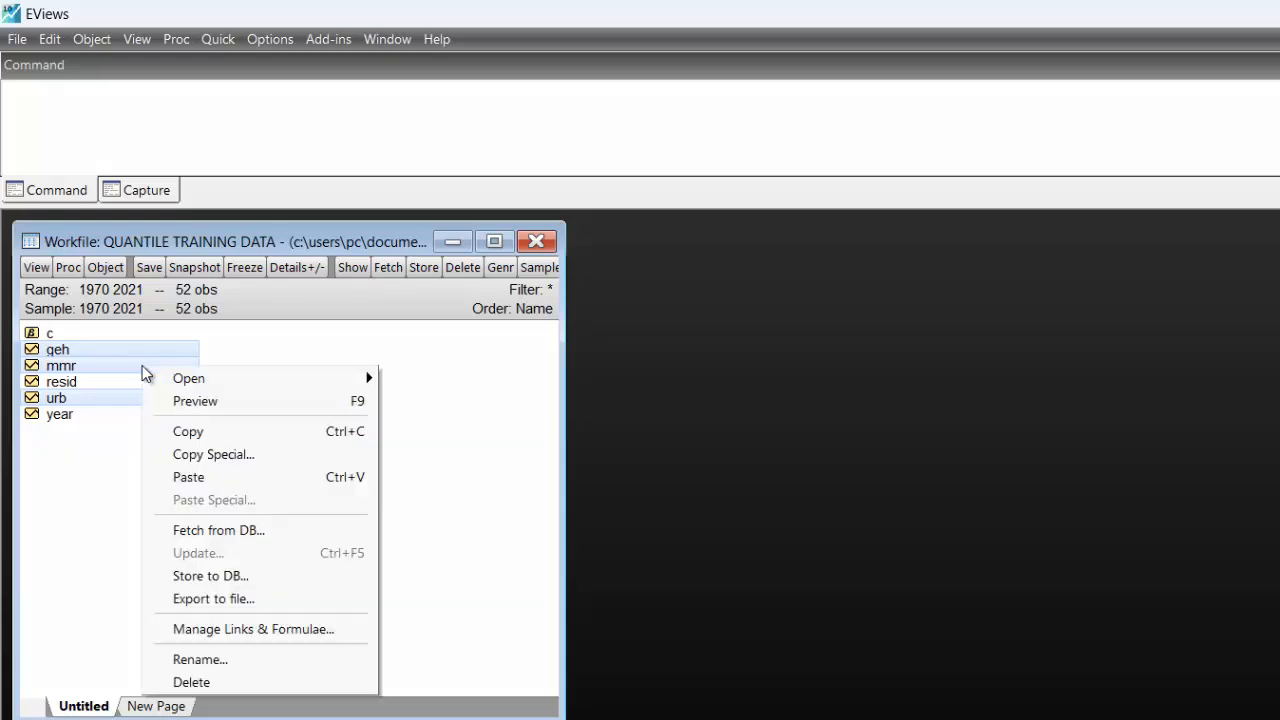
mouse_move(304, 376)
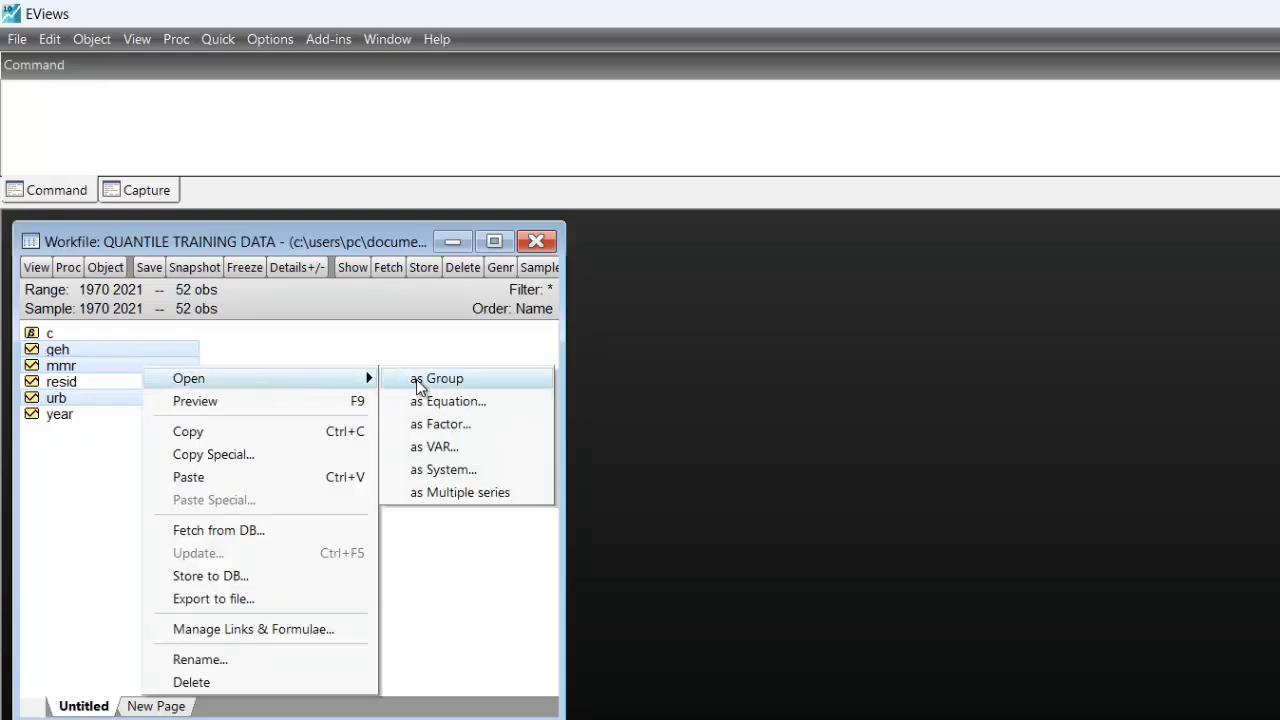
click(460, 401)
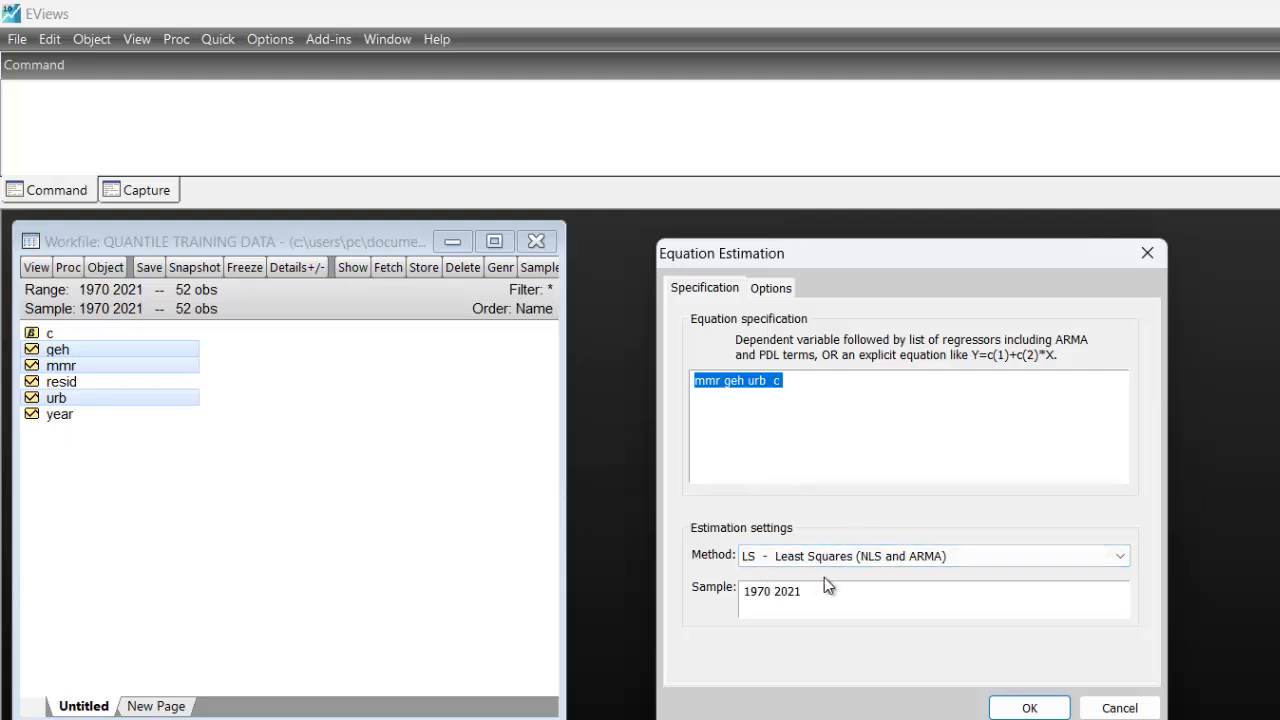
click(1029, 708)
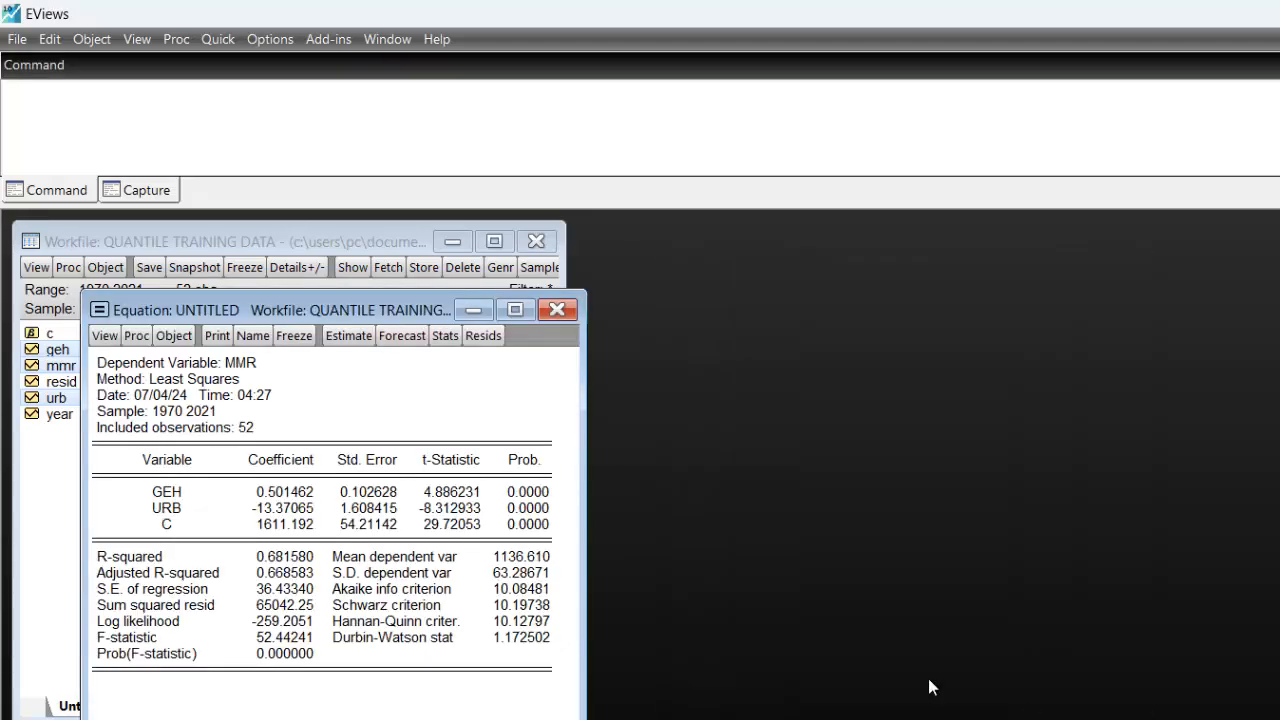
click(507, 312)
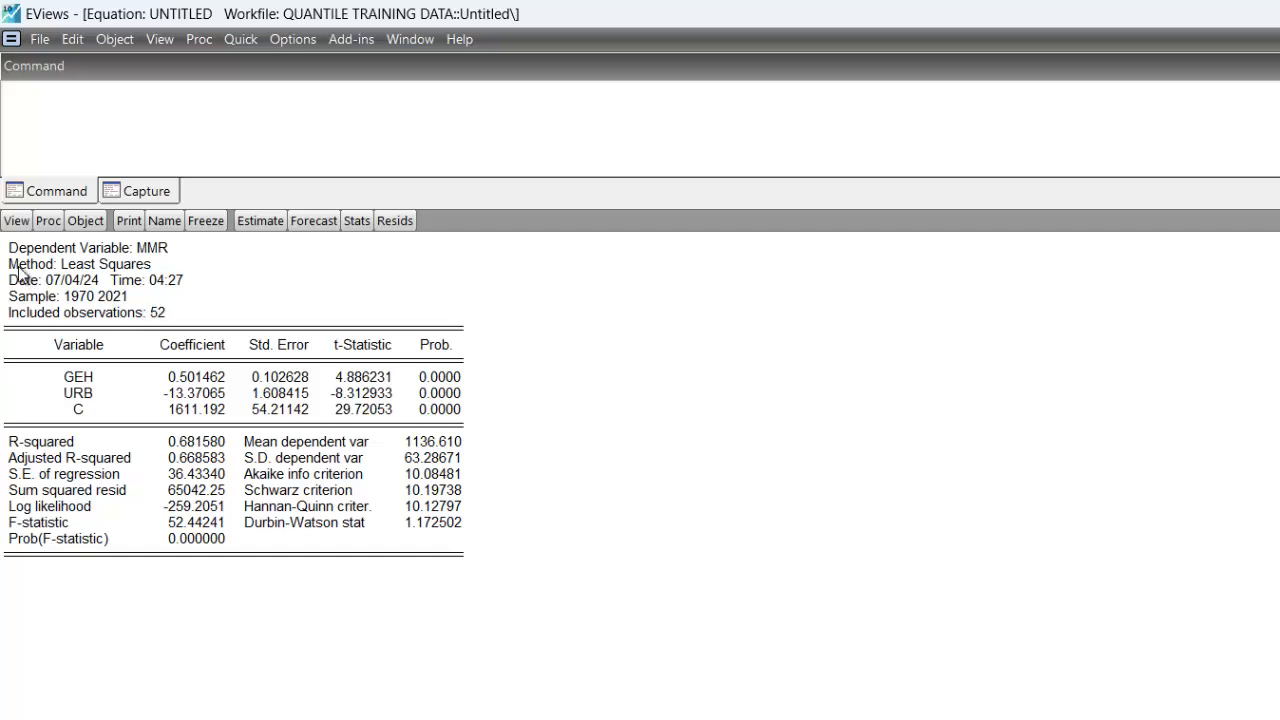
click(82, 268)
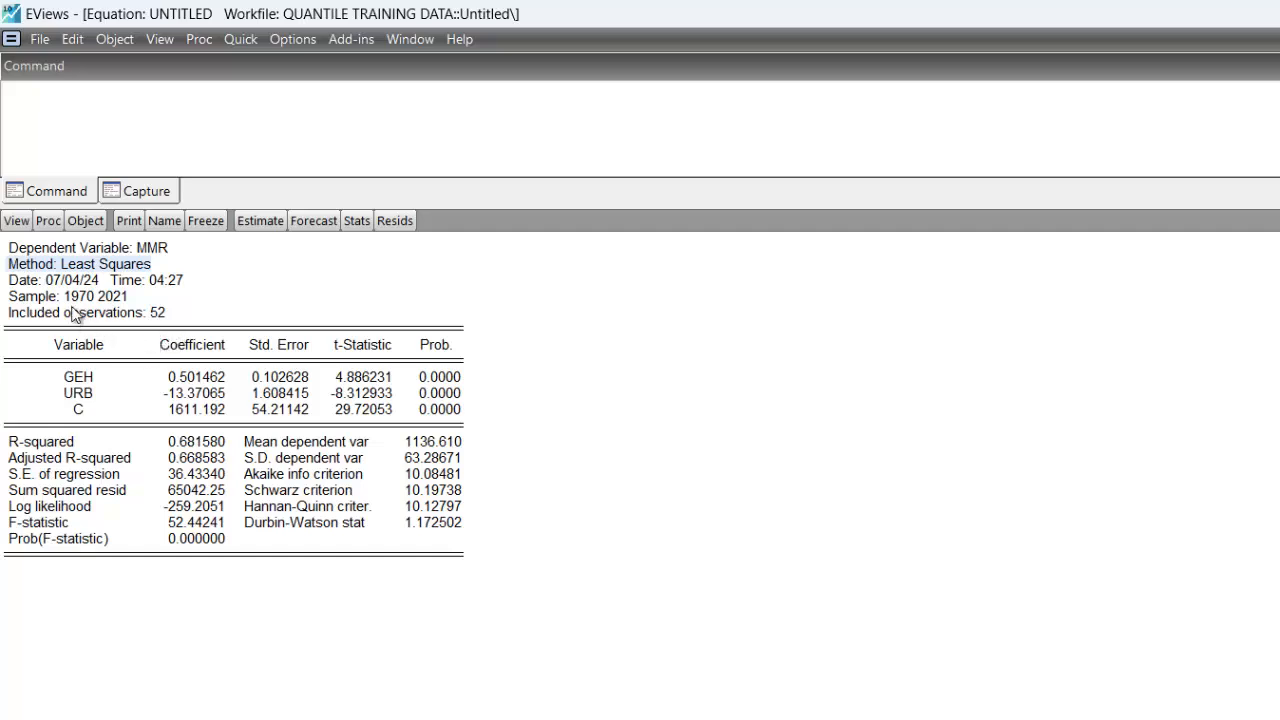
Run the serial correlation LM test on the equation's residuals with 2 lags and check the F-statistic's probability
click(12, 224)
mouse_move(174, 420)
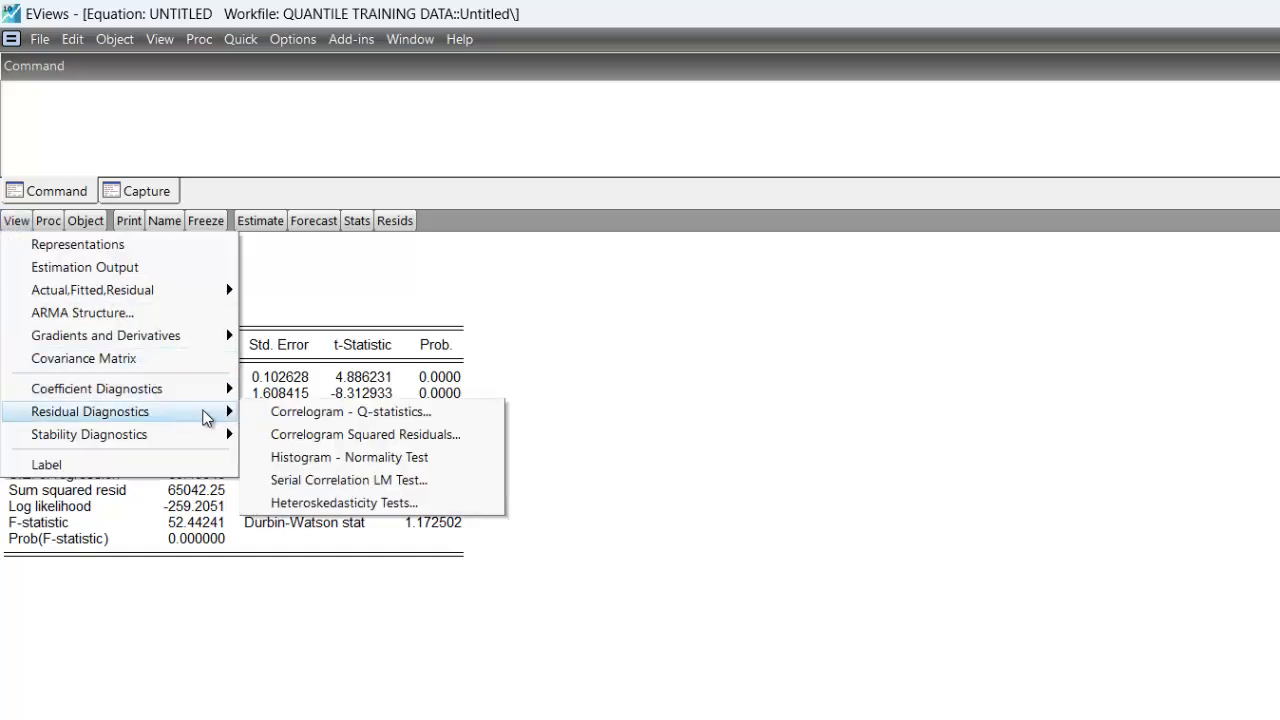
click(359, 484)
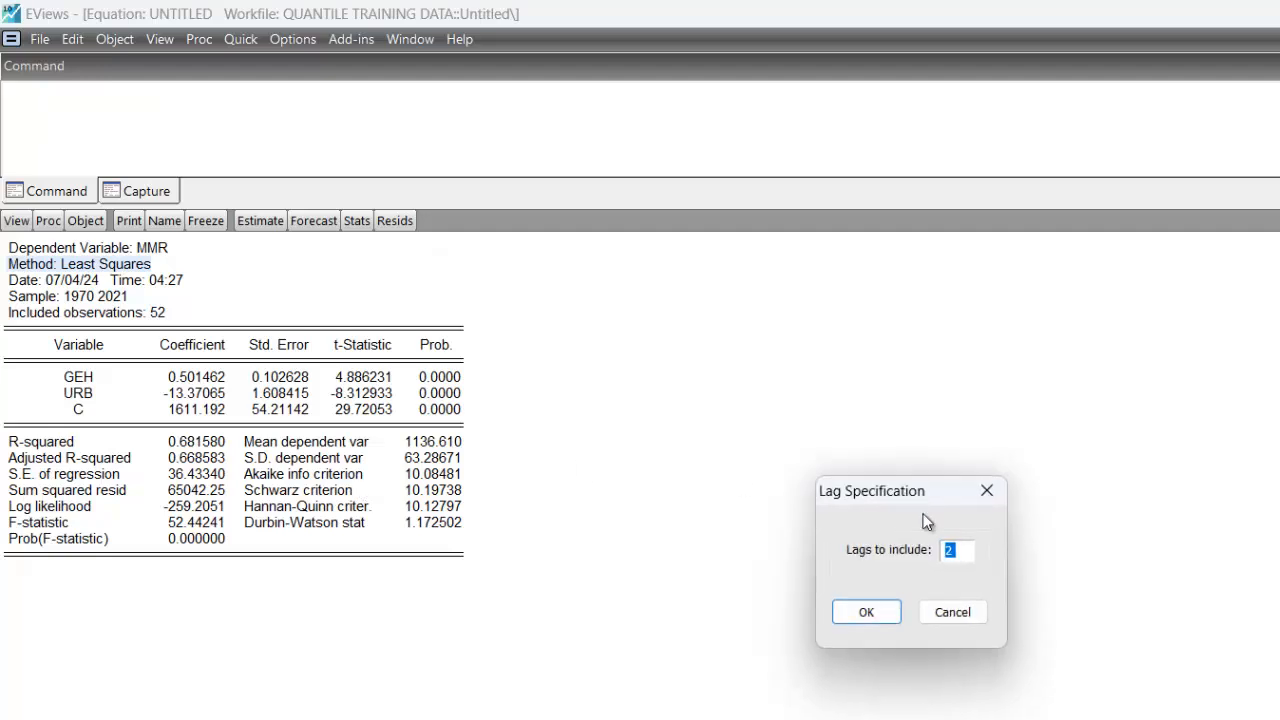
click(880, 614)
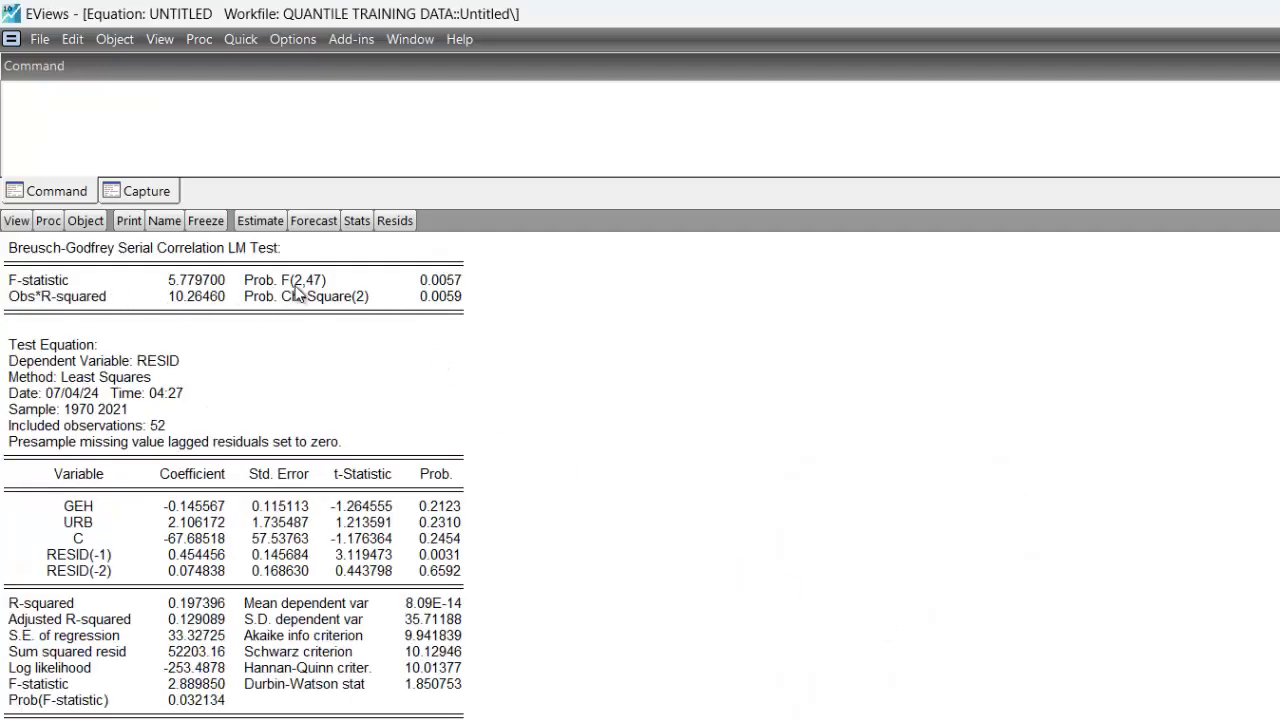
click(449, 287)
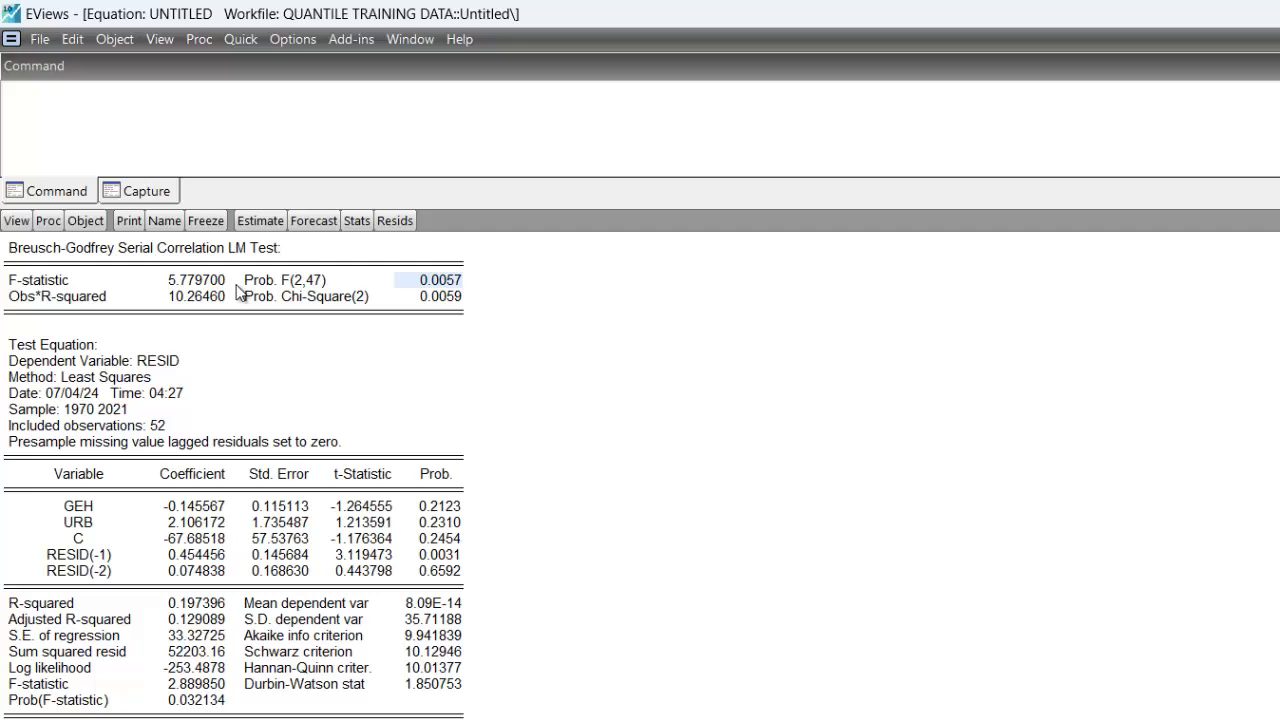
Run the Breusch-Pagan-Godfrey heteroskedasticity test with regressors geh urb c and check the F-statistic's probability
click(16, 221)
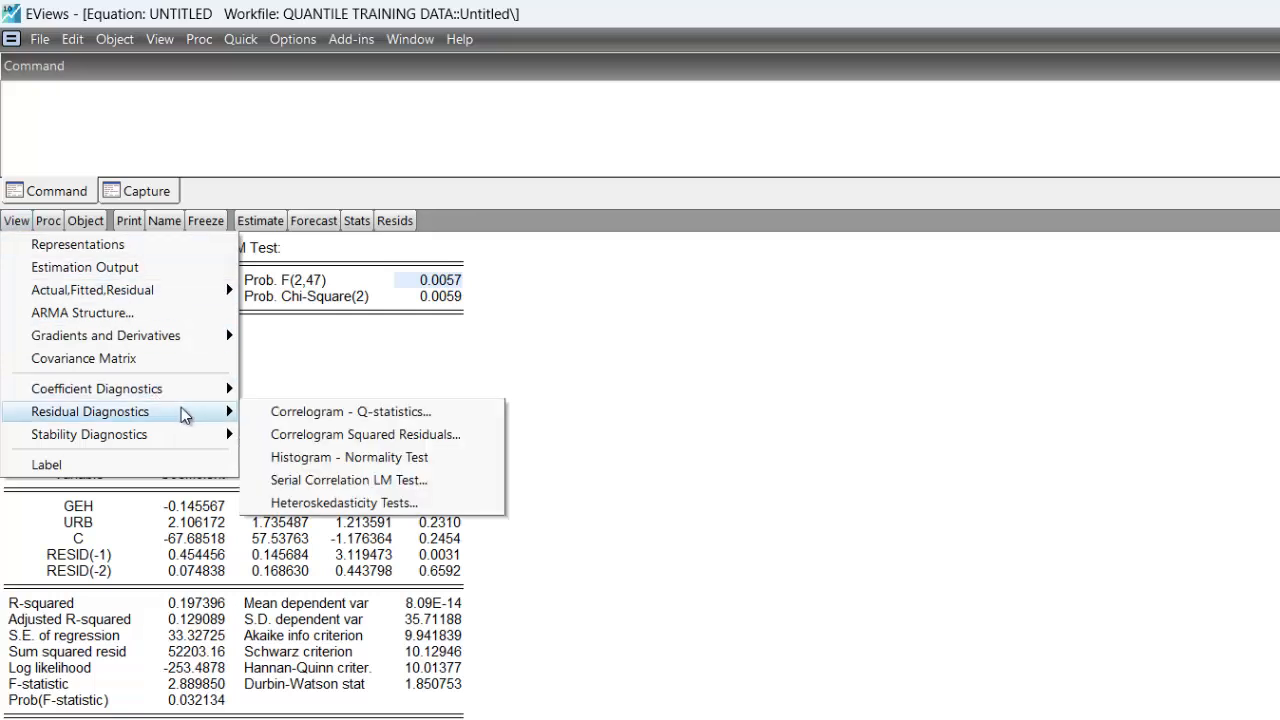
click(390, 506)
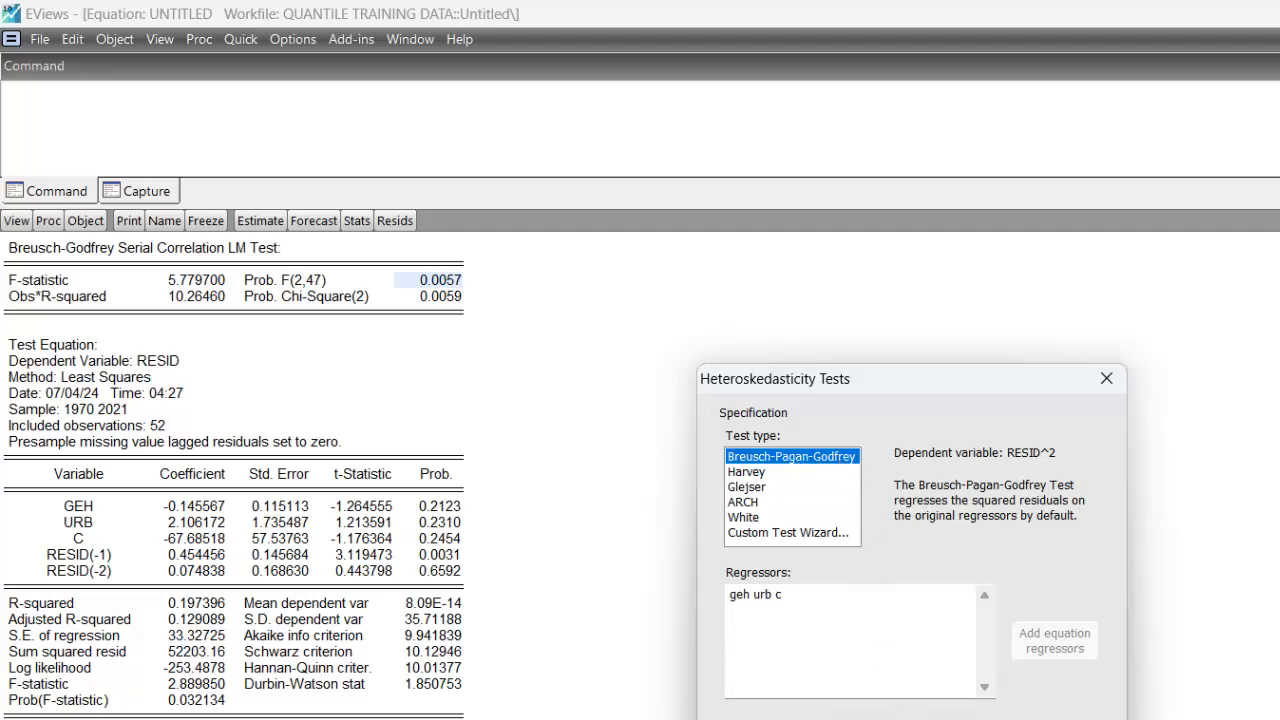
click(866, 719)
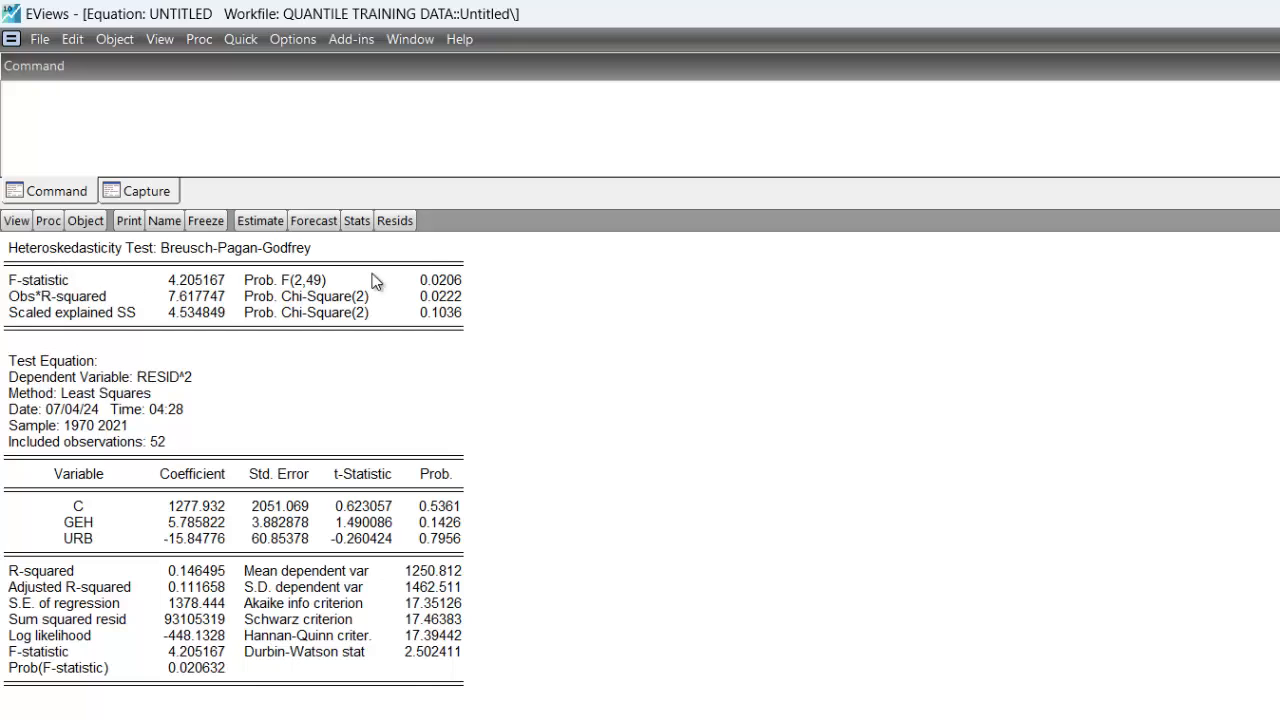
click(286, 288)
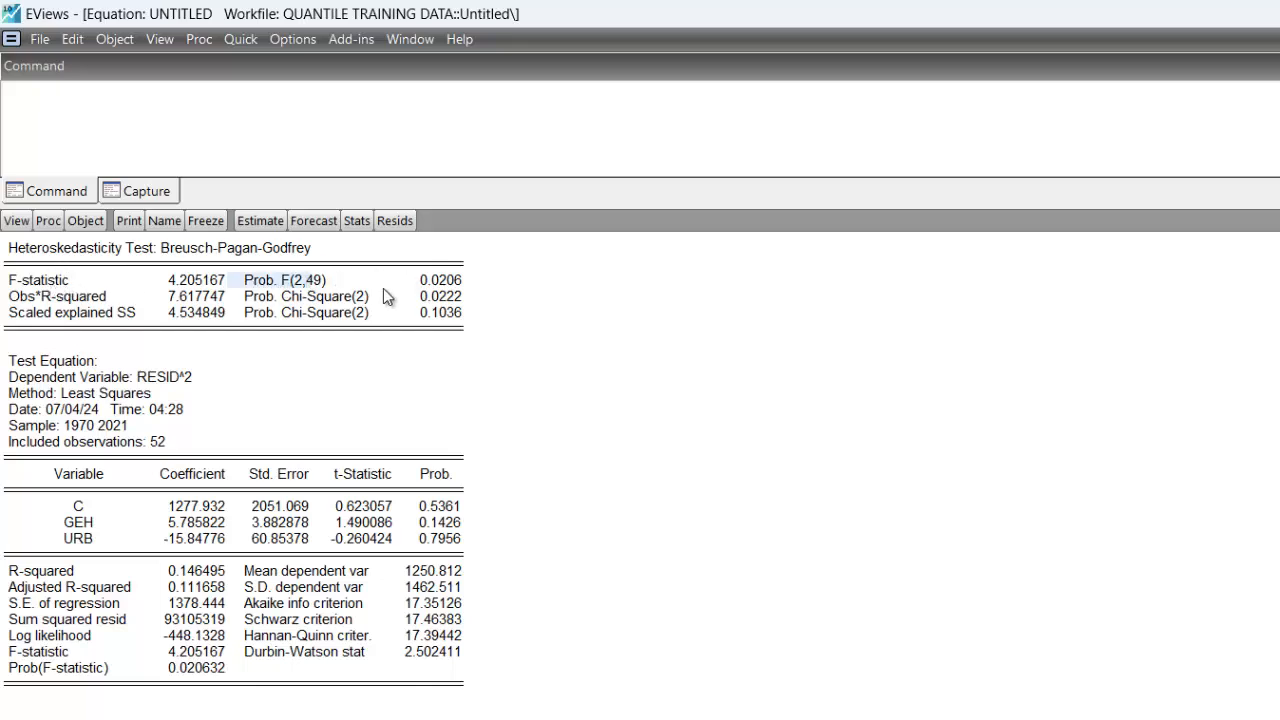
click(438, 280)
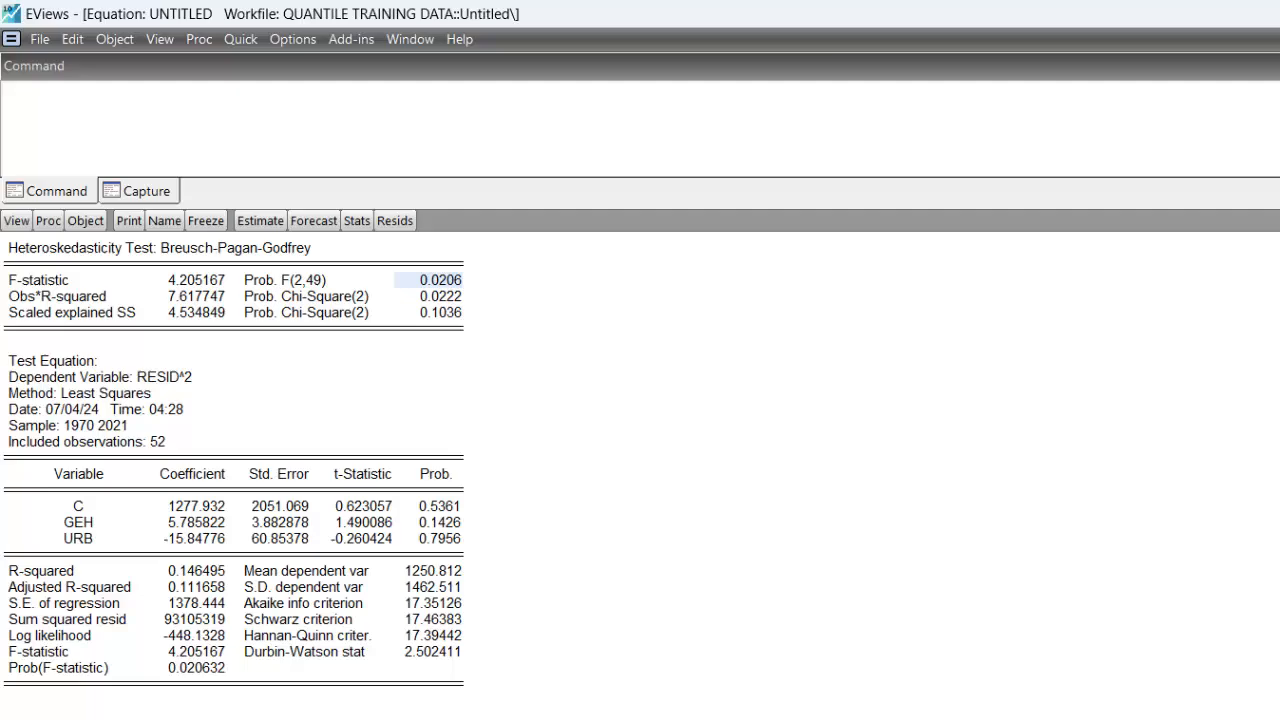
Switch to the Quantile Regression presentation in PowerPoint and review slide 7's LM test and heteroskedasticity criteria for using quantile regression
key(alt+Tab)
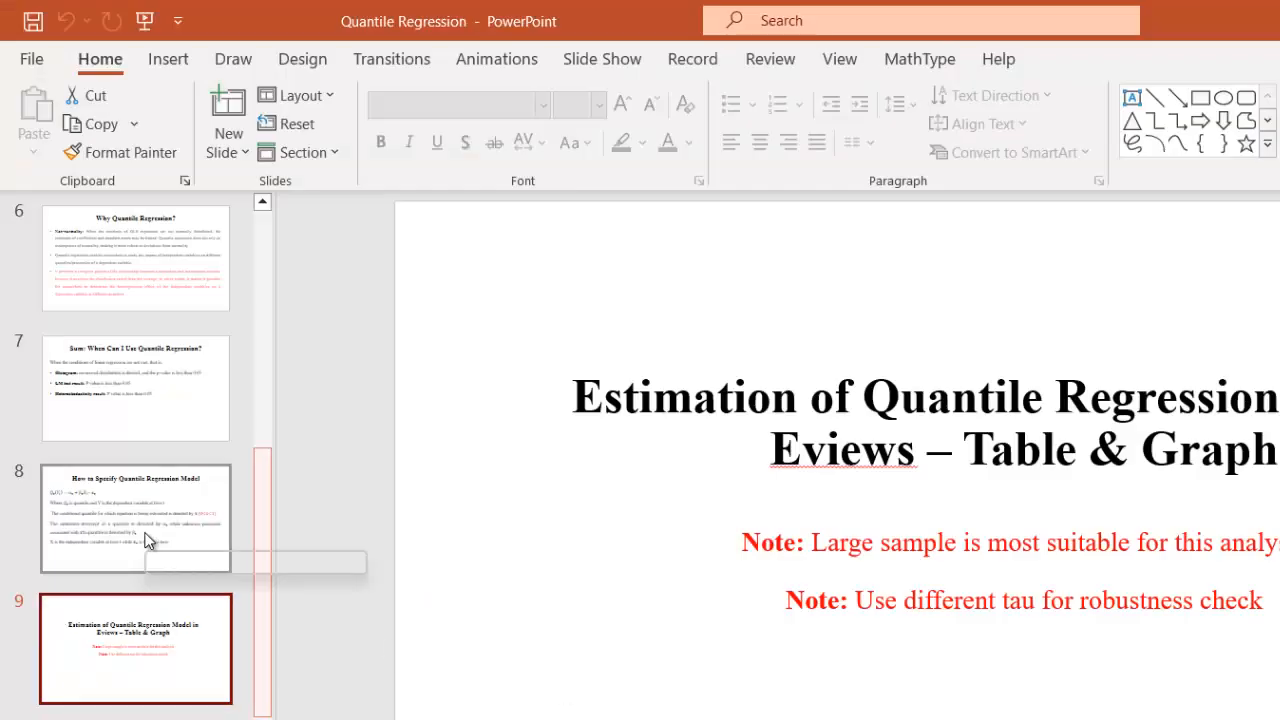
click(125, 354)
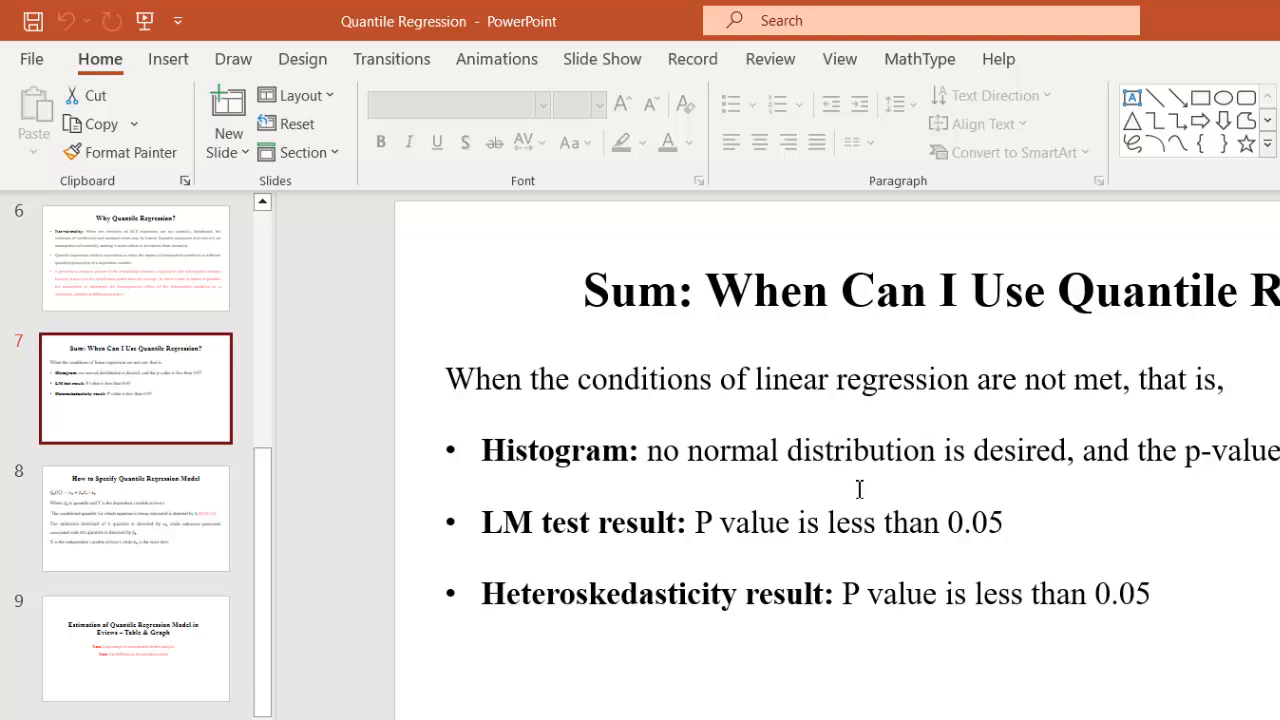
click(492, 528)
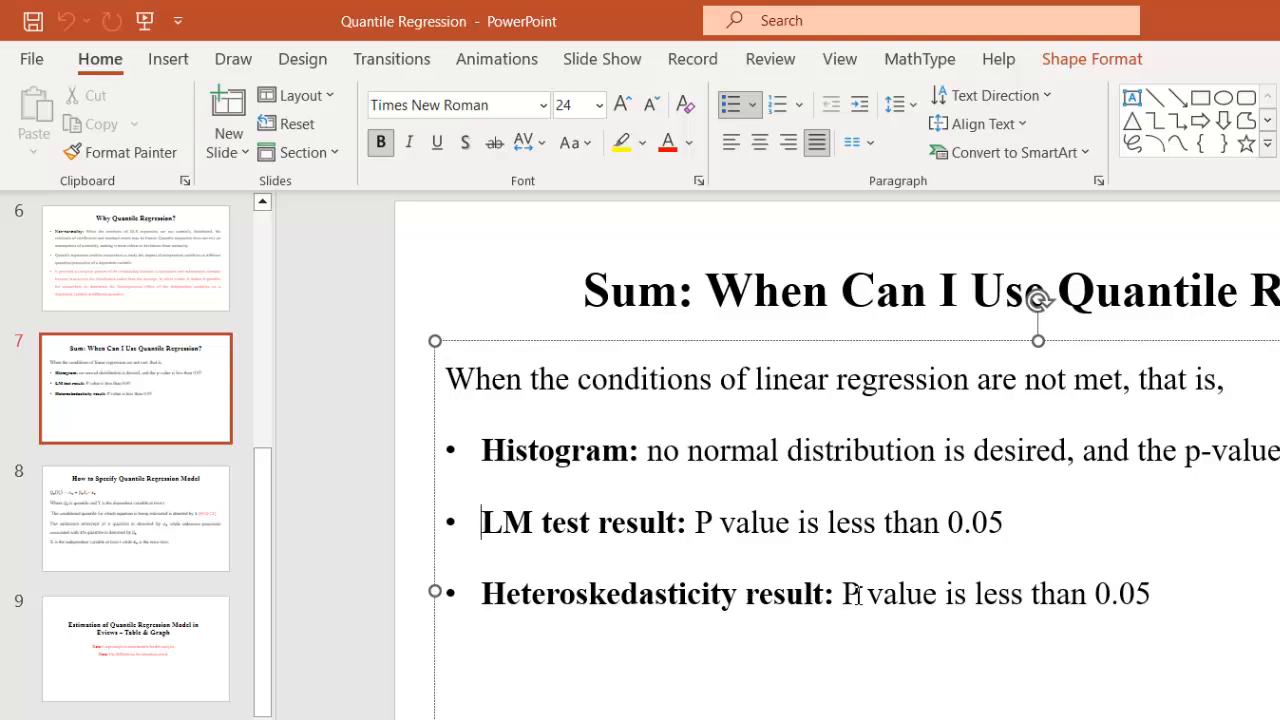
click(1136, 593)
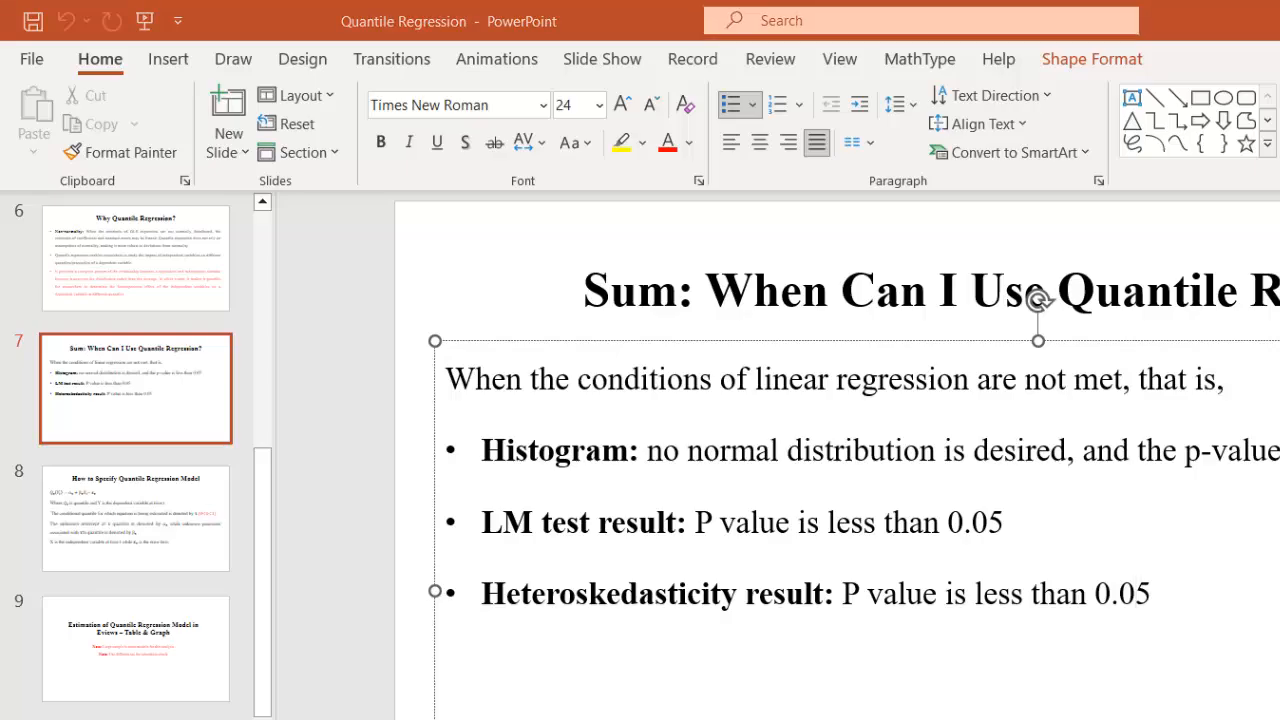
Switch to EViews and run the histogram normality test on the equation's residuals
key(alt+Tab)
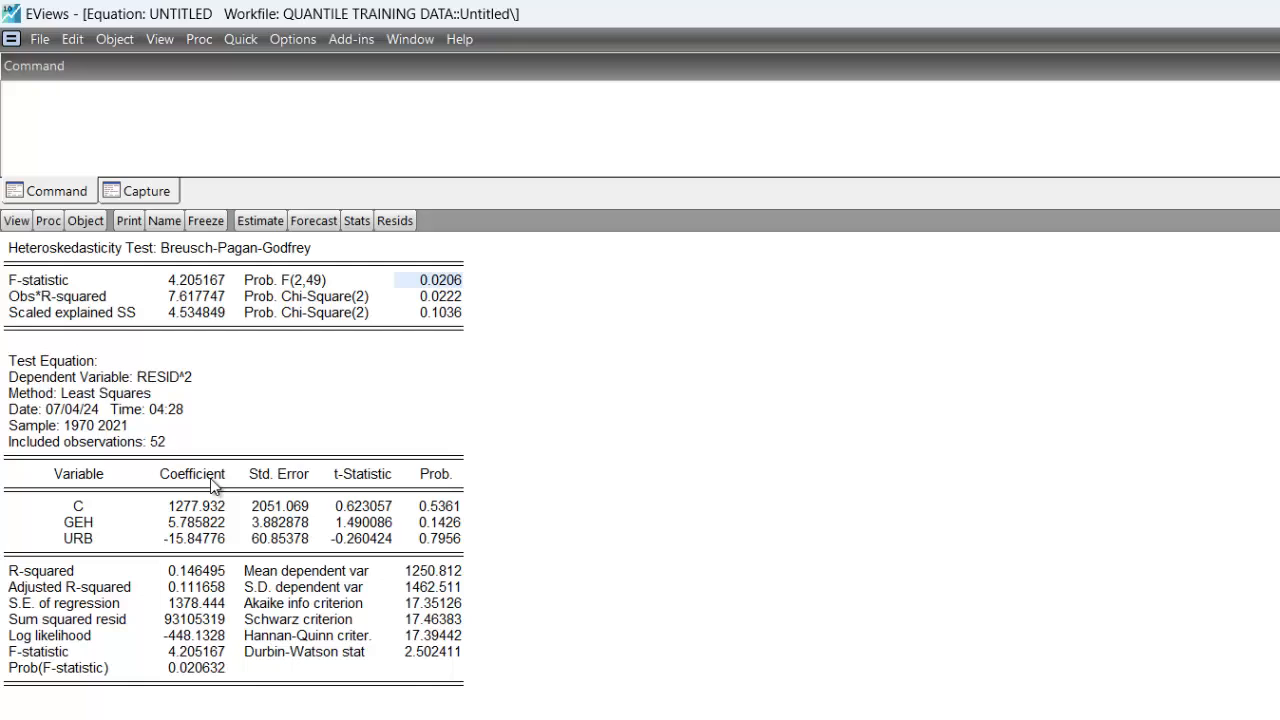
click(15, 221)
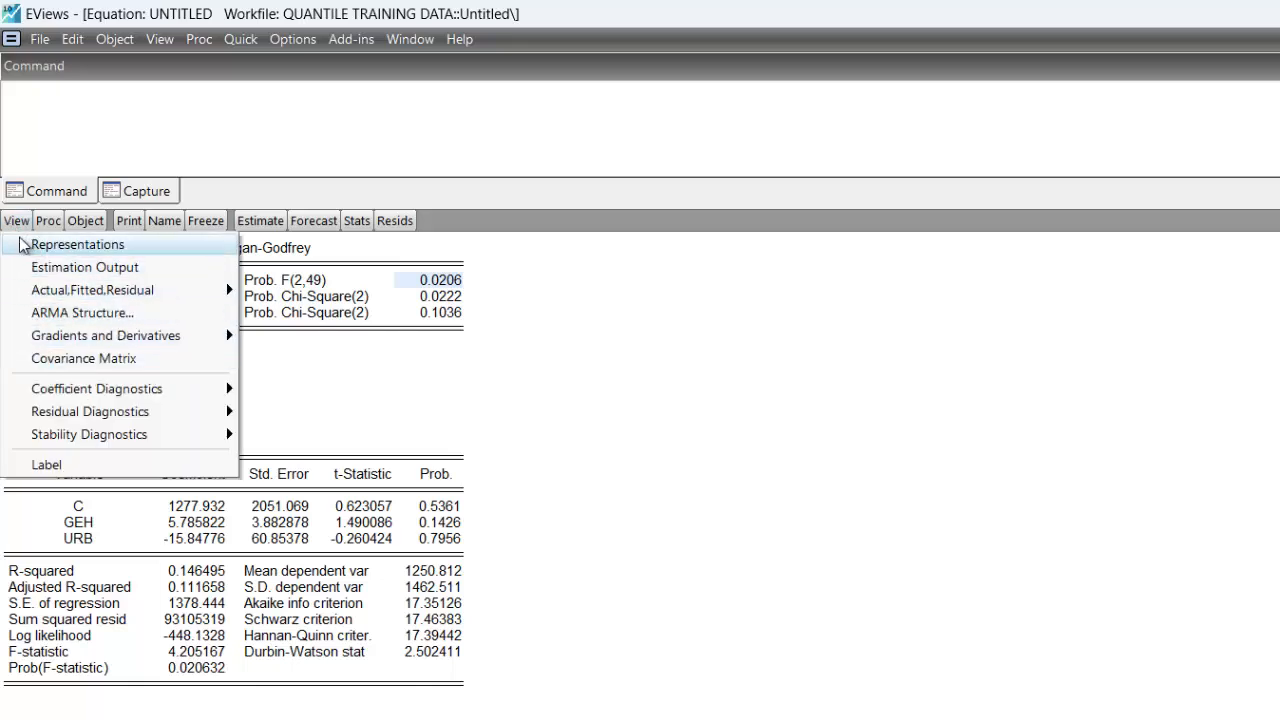
mouse_move(168, 416)
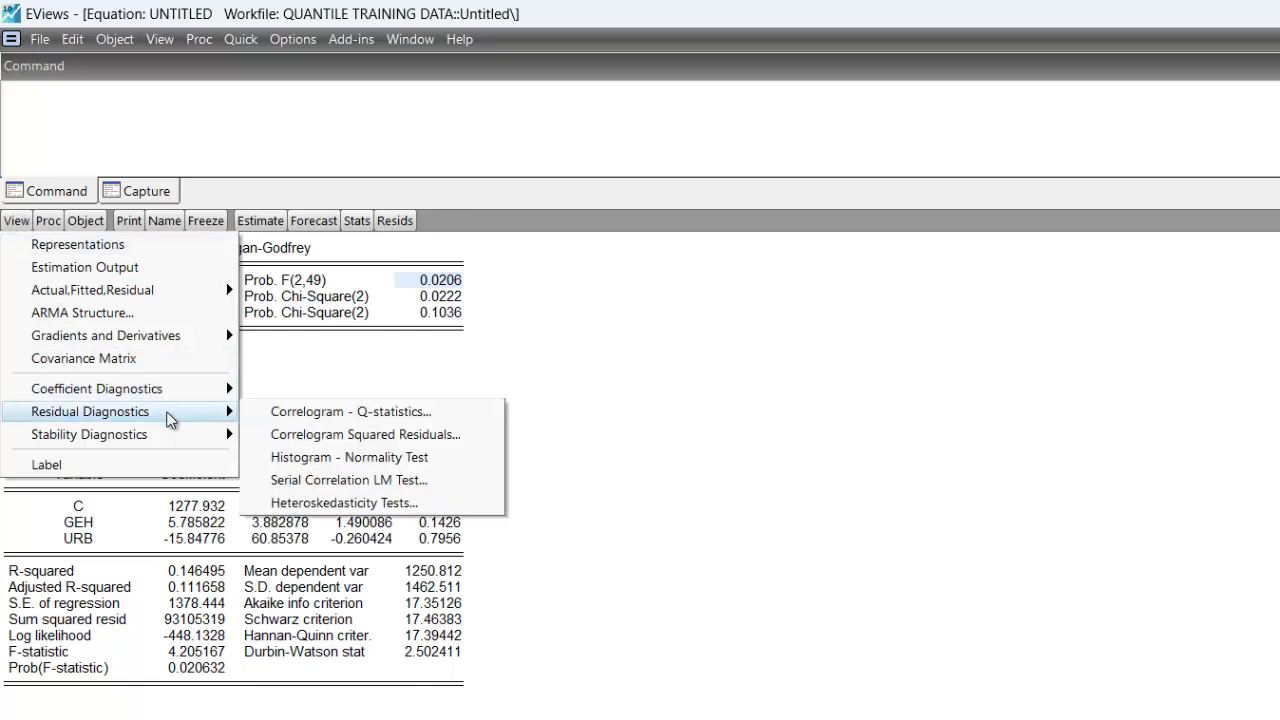
click(338, 461)
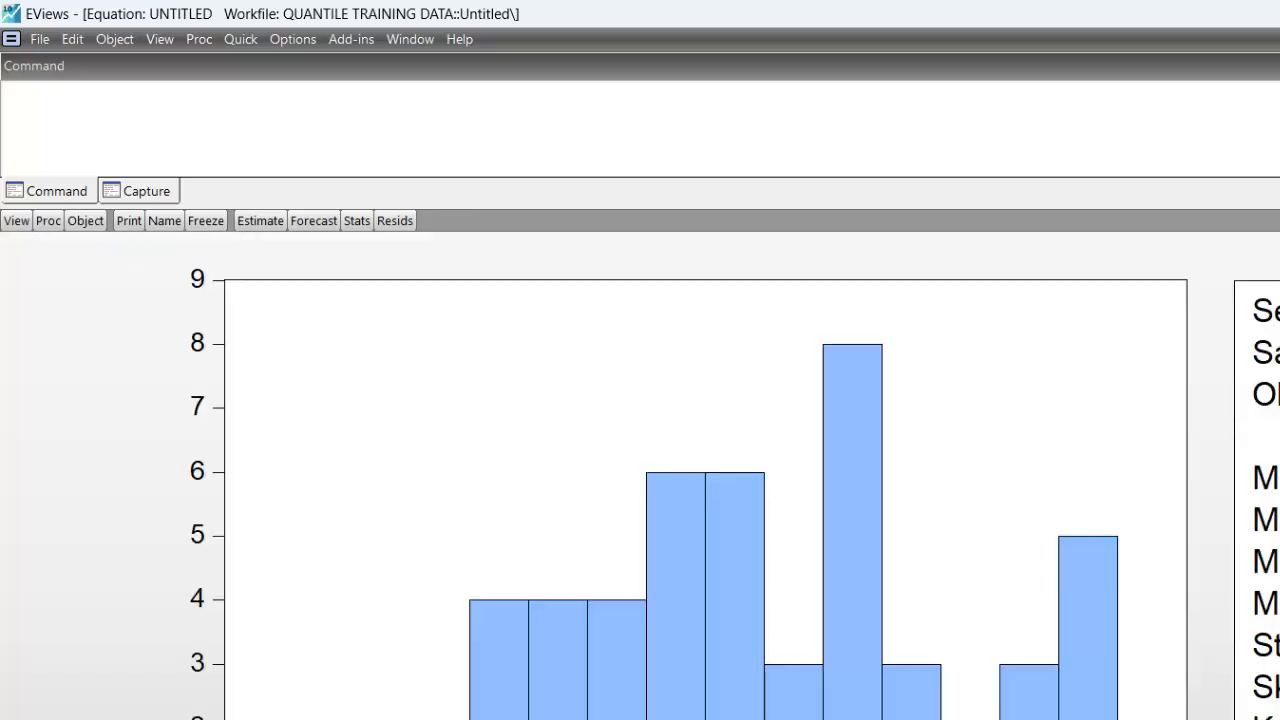
click(1262, 500)
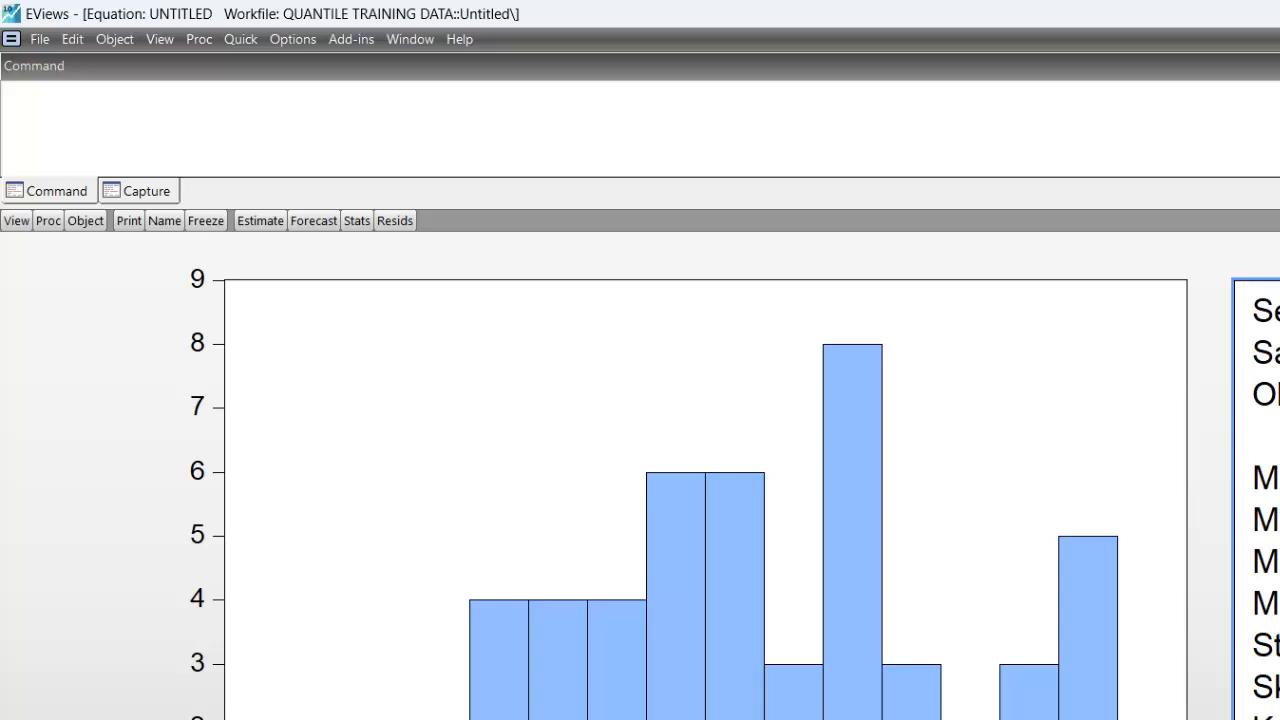
Restore the equation window to its smaller size and delete the untitled equation
key(ctrl+F5)
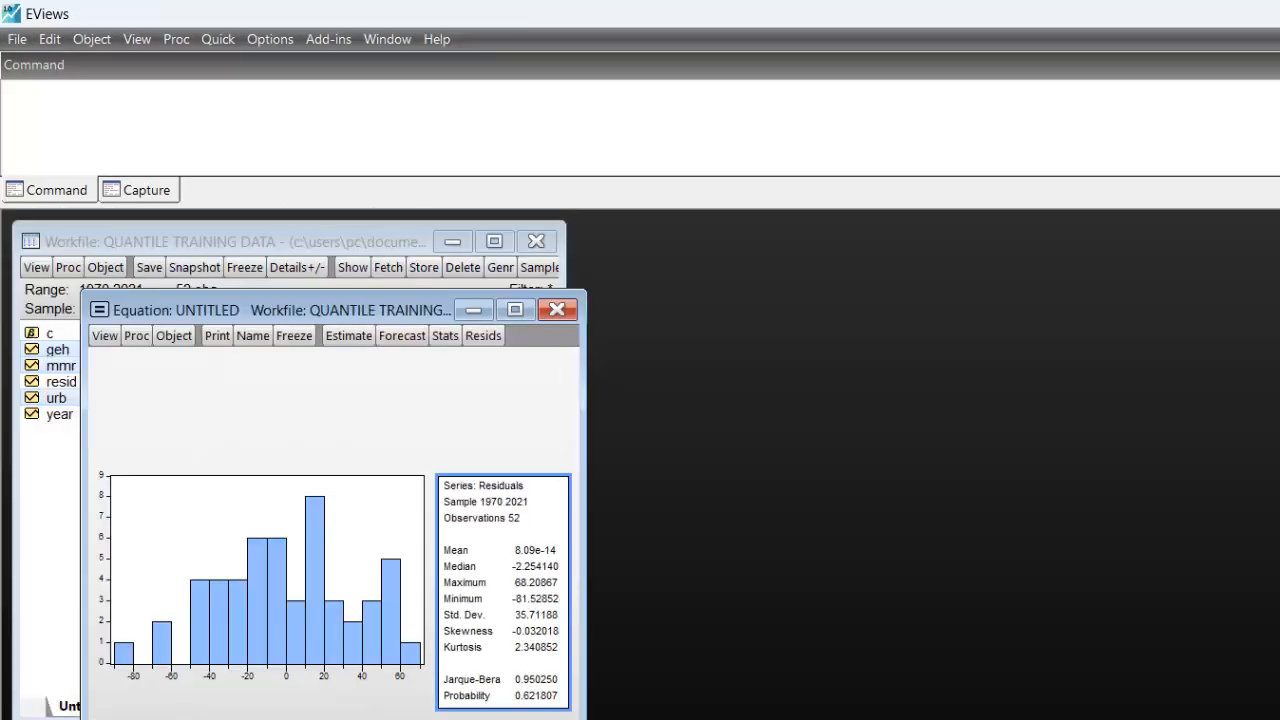
click(557, 310)
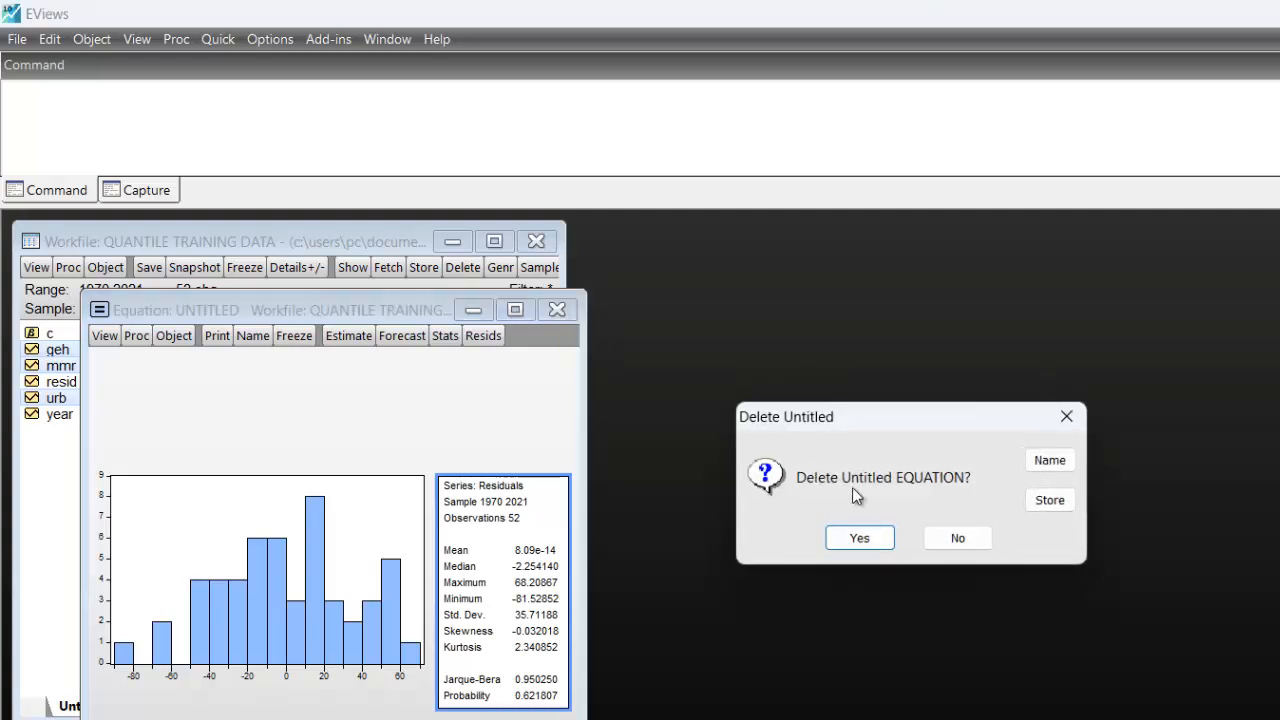
click(859, 538)
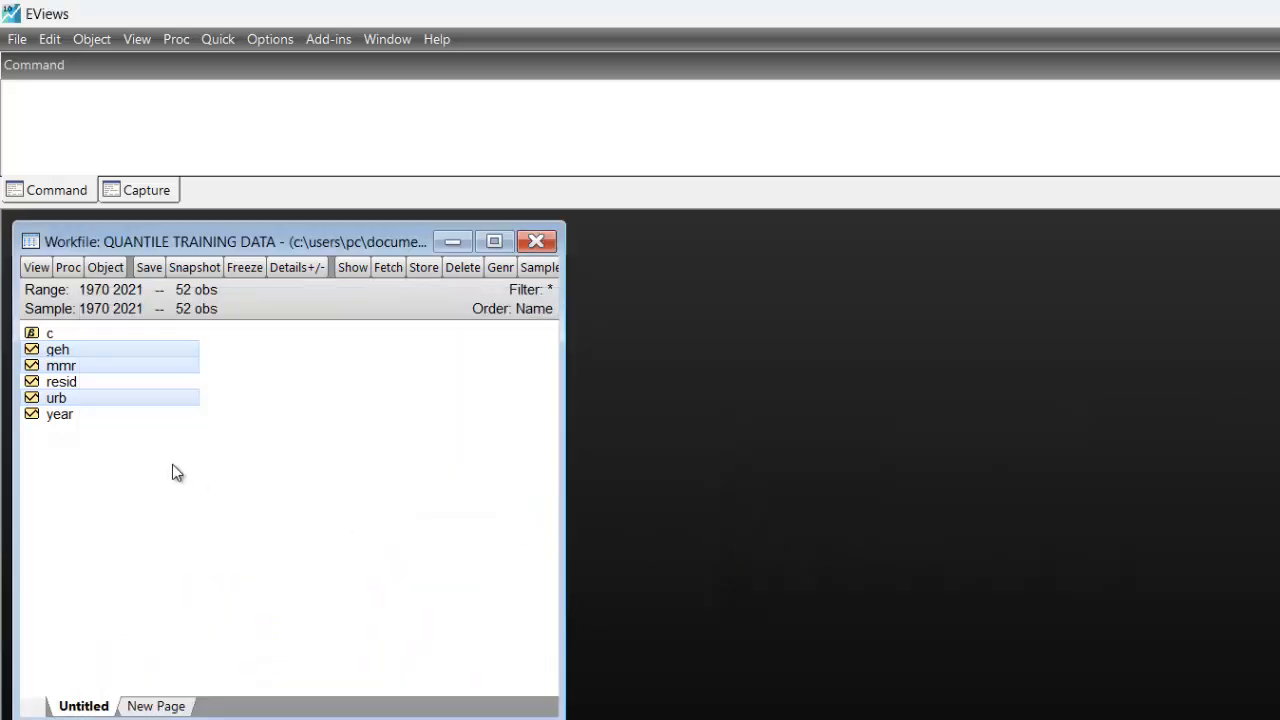
Open mmr, geh and urb as a new equation and choose QREG - Quantile Regression as the estimation method
click(74, 366)
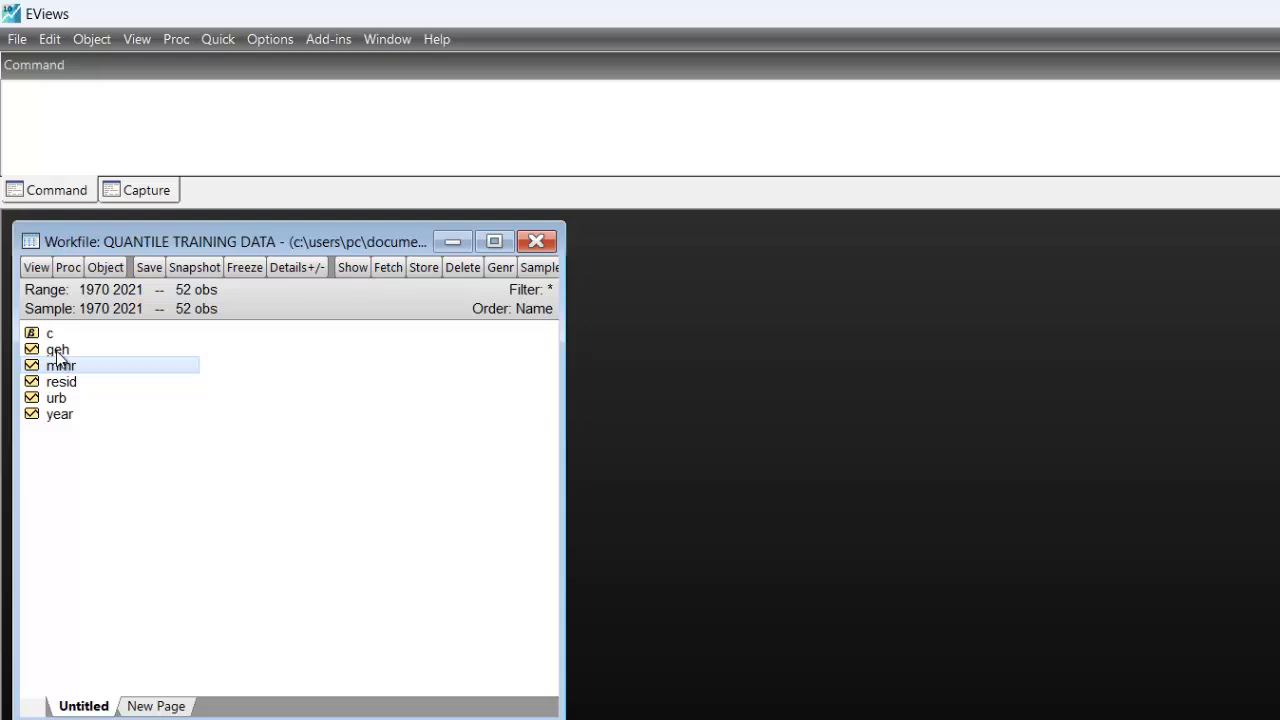
ctrl+click(57, 352)
ctrl+click(72, 400)
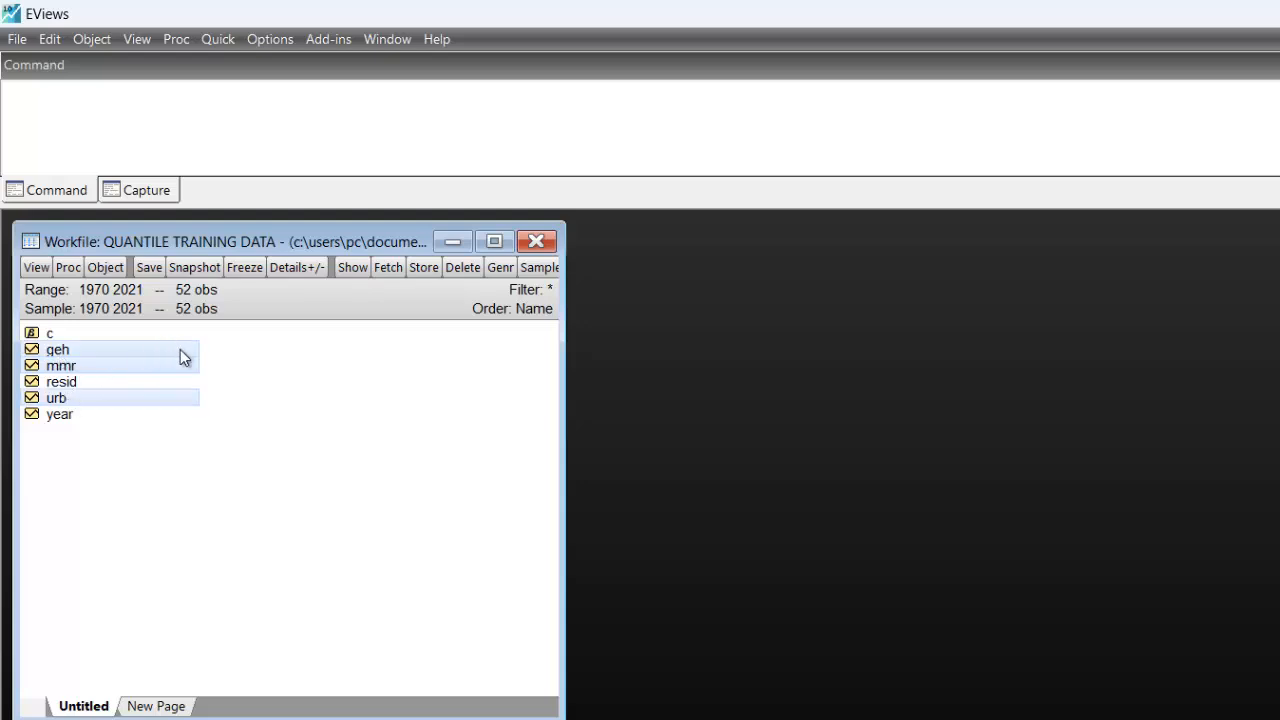
right_click(180, 358)
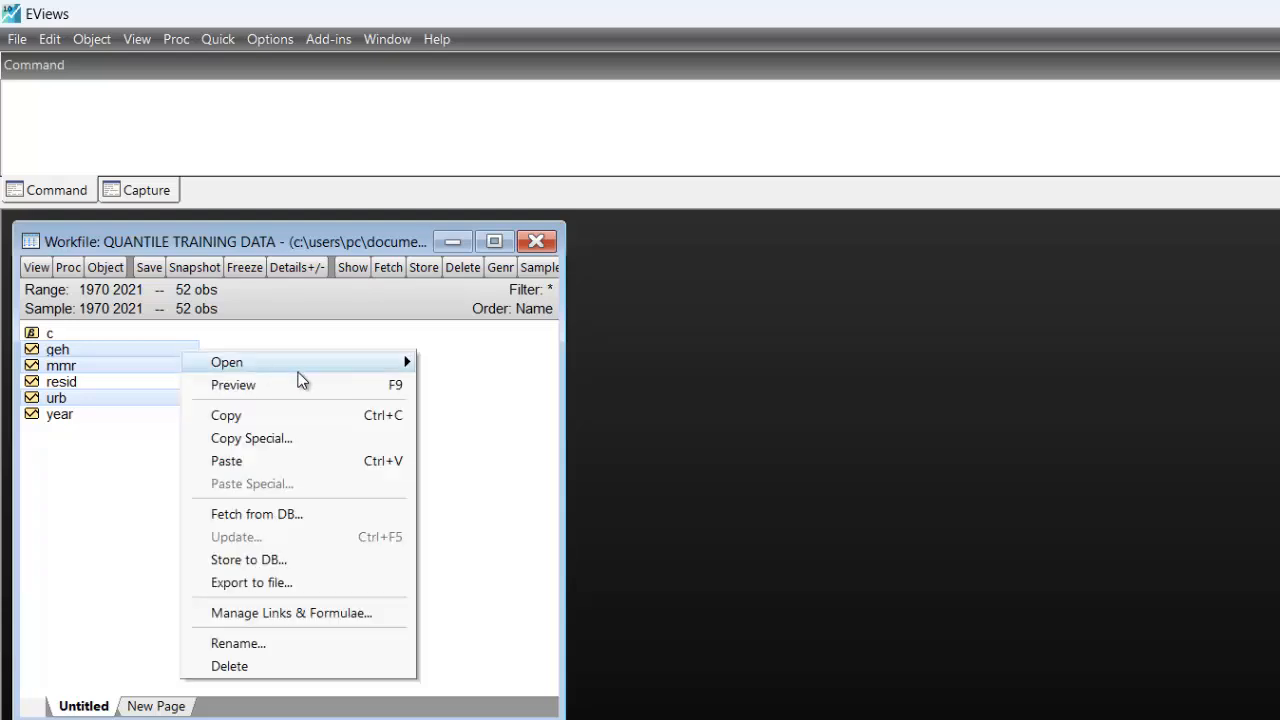
mouse_move(300, 363)
click(491, 386)
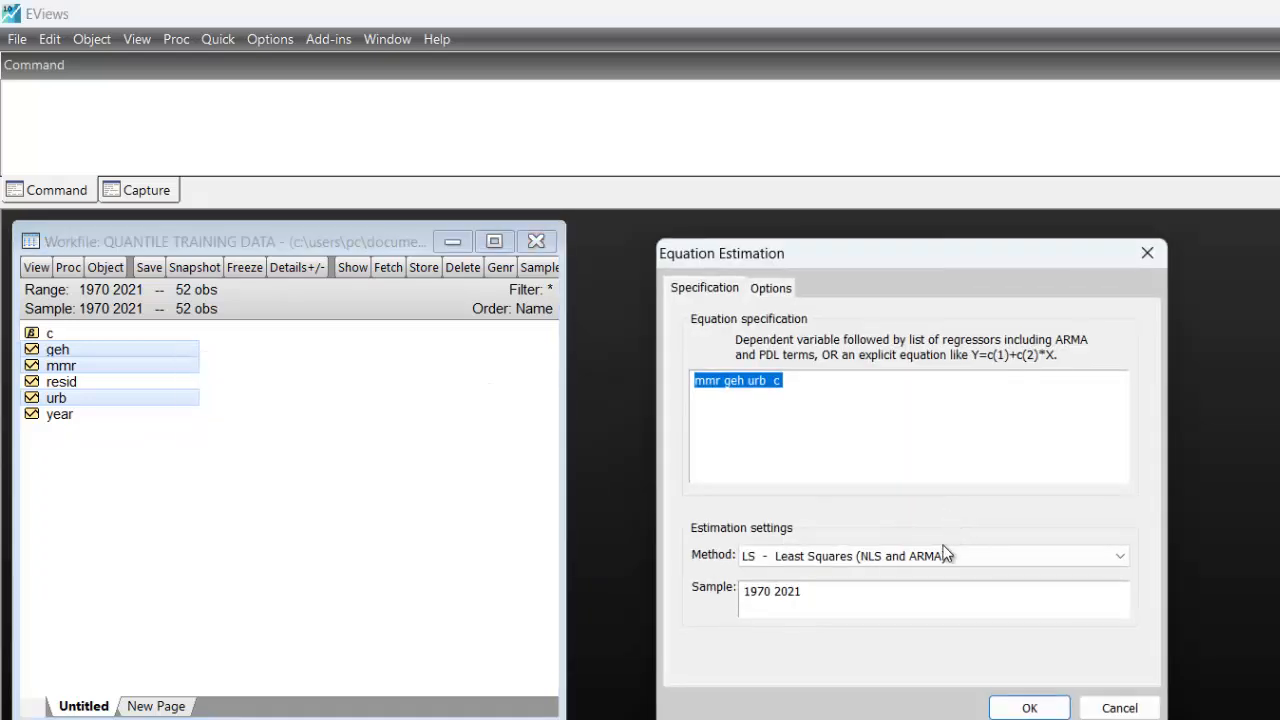
click(871, 562)
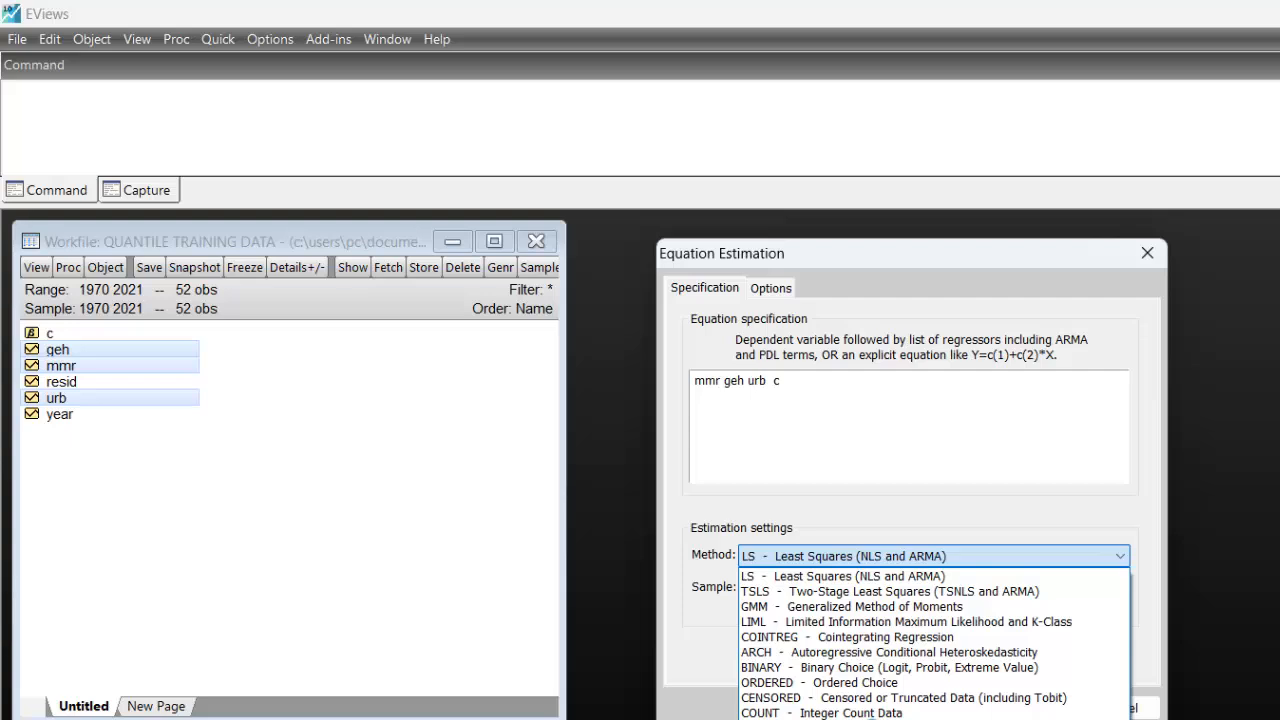
click(872, 719)
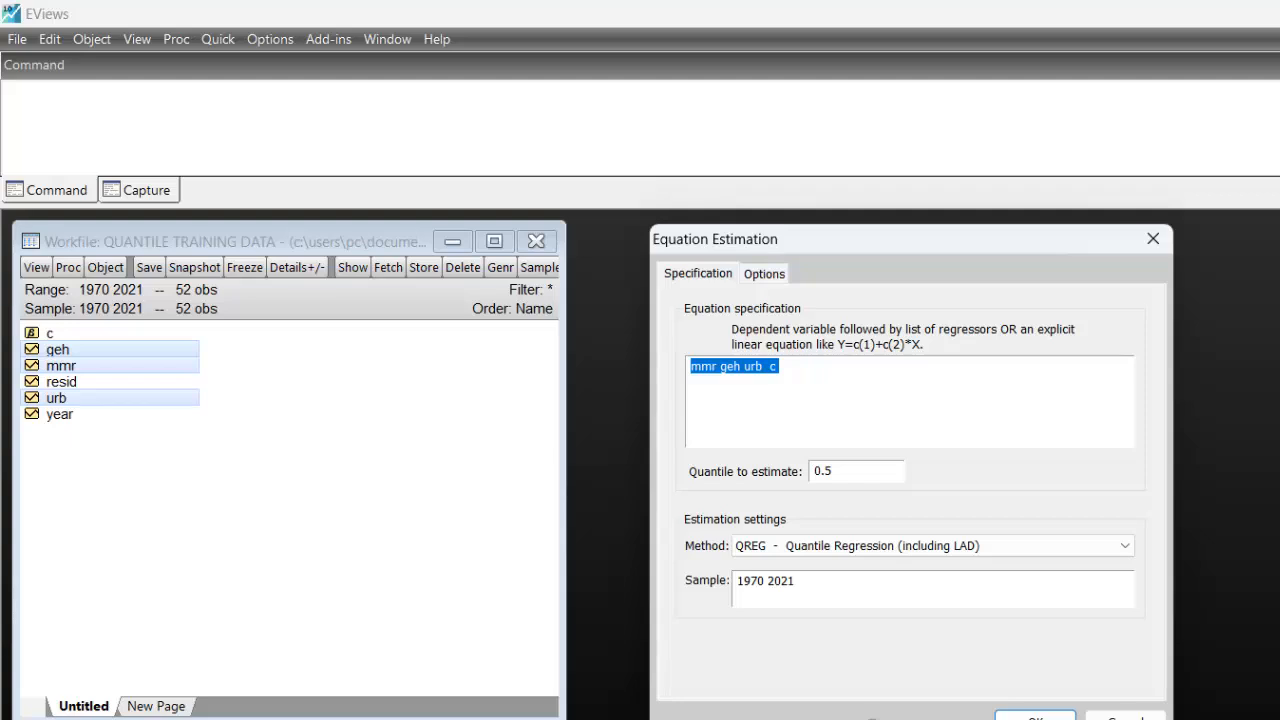
Try 0.1, 0.2 and 0.3 as the quantile to estimate
click(853, 474)
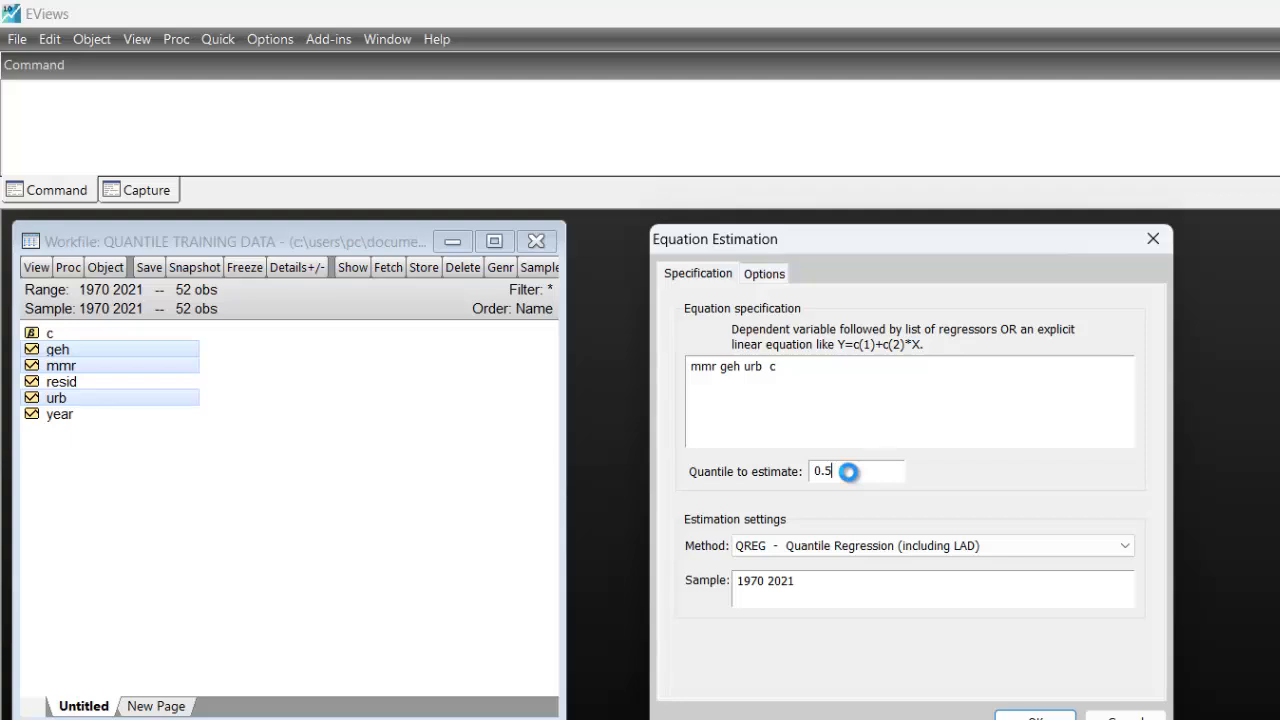
key(BackSpace)
key(BackSpace)
key(BackSpace)
text(0.1 and 0.99)
key(BackSpace)
key(BackSpace)
key(BackSpace)
key(BackSpace)
key(BackSpace)
key(BackSpace)
key(BackSpace)
key(BackSpace)
key(BackSpace)
key(BackSpace)
key(BackSpace)
key(BackSpace)
text(0.1)
key(BackSpace)
text(2)
key(BackSpace)
text(.3)
Set the quantile to 0.5, estimate mmr geh urb c over the sample 1970 2021 and enlarge the output
key(BackSpace)
key(BackSpace)
text(.5)
click(719, 370)
click(719, 370)
click(866, 475)
click(1035, 716)
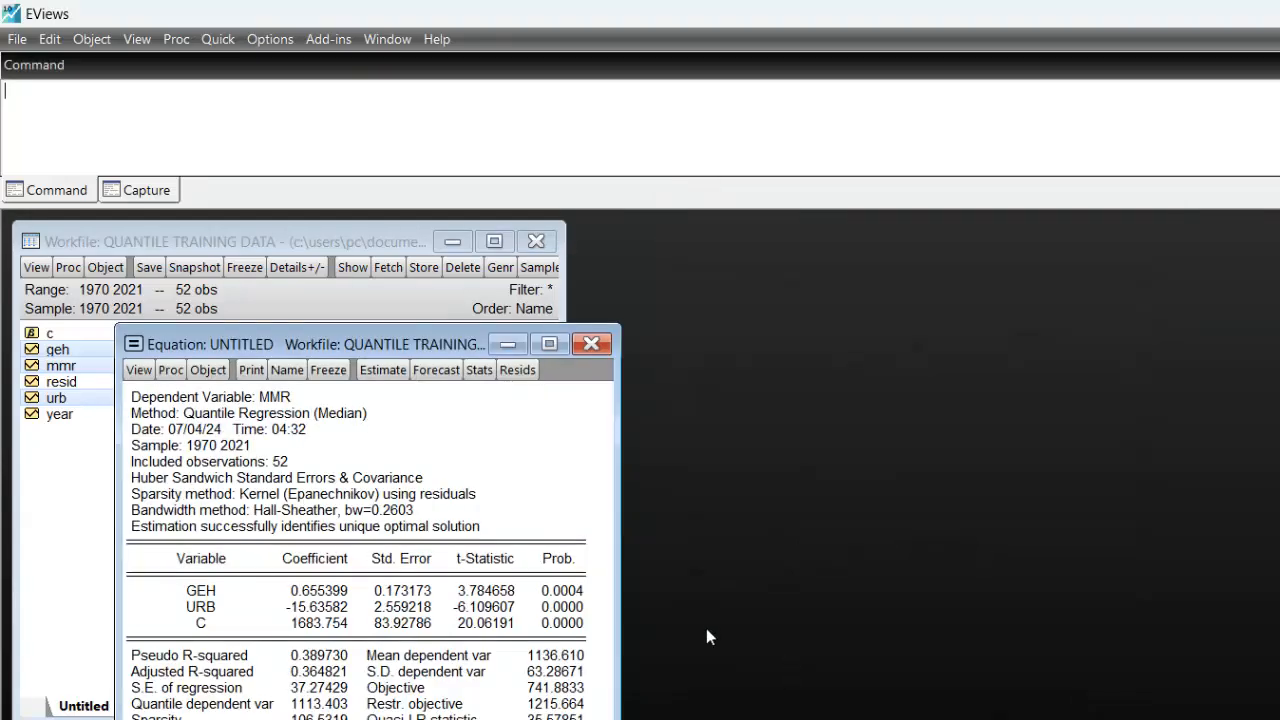
click(559, 344)
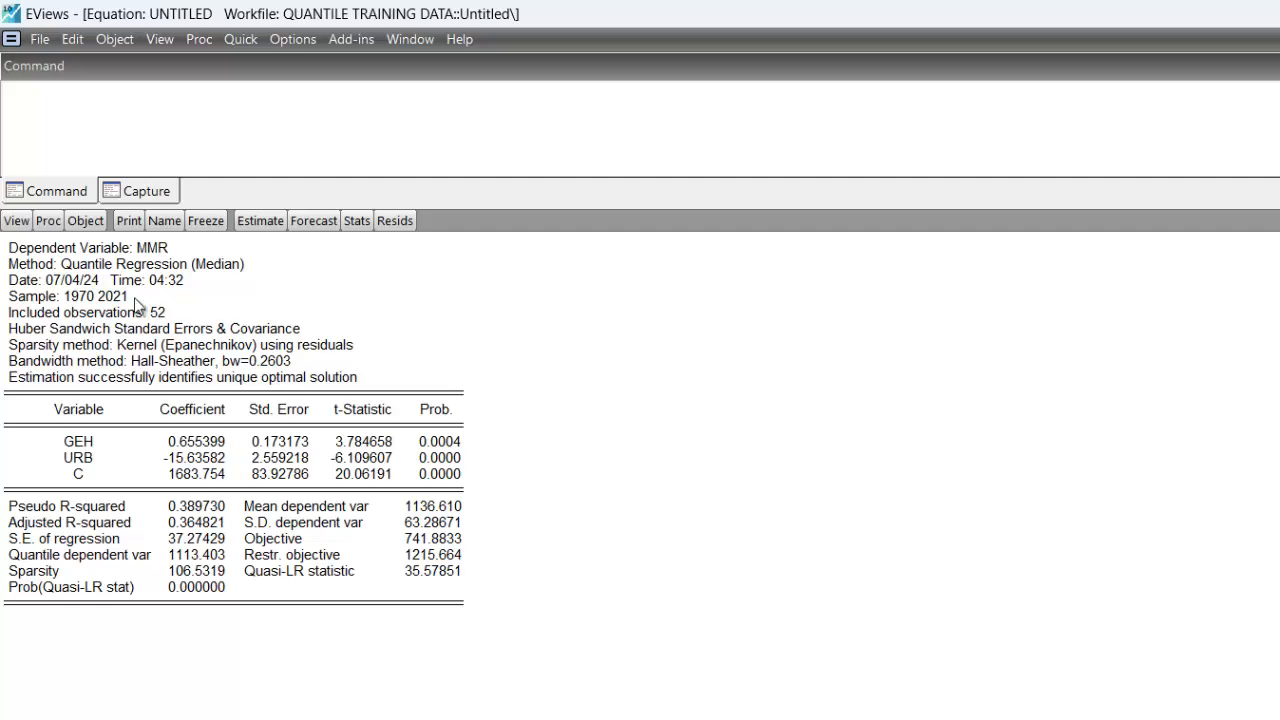
Examine the quantile regression output for the estimation method, the GEH and URB regressors and the dependent variable
drag(8, 264, 147, 268)
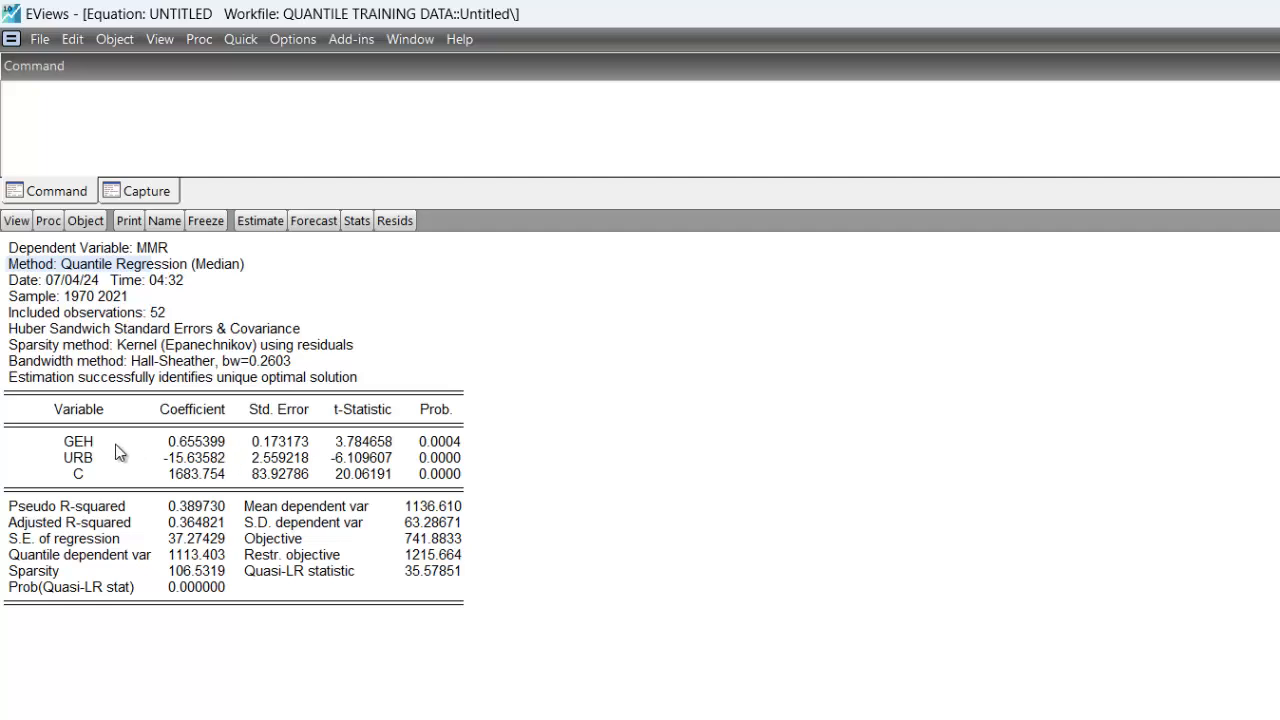
click(79, 446)
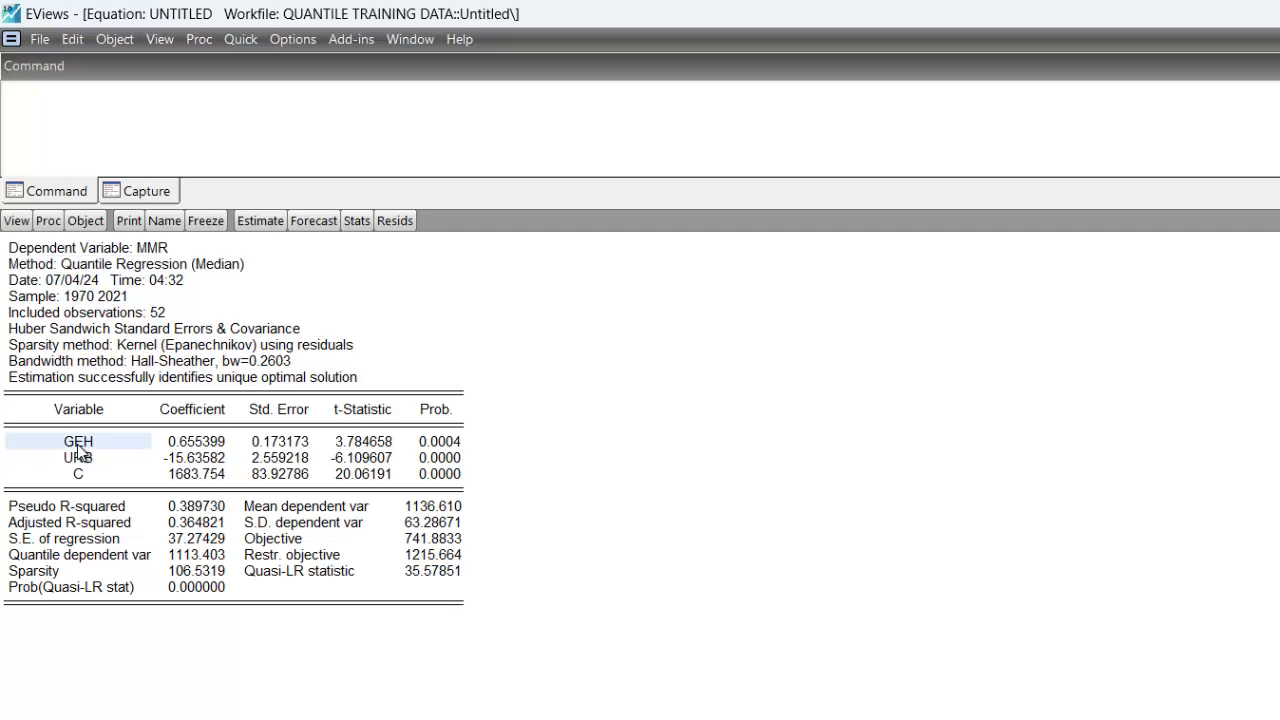
click(83, 462)
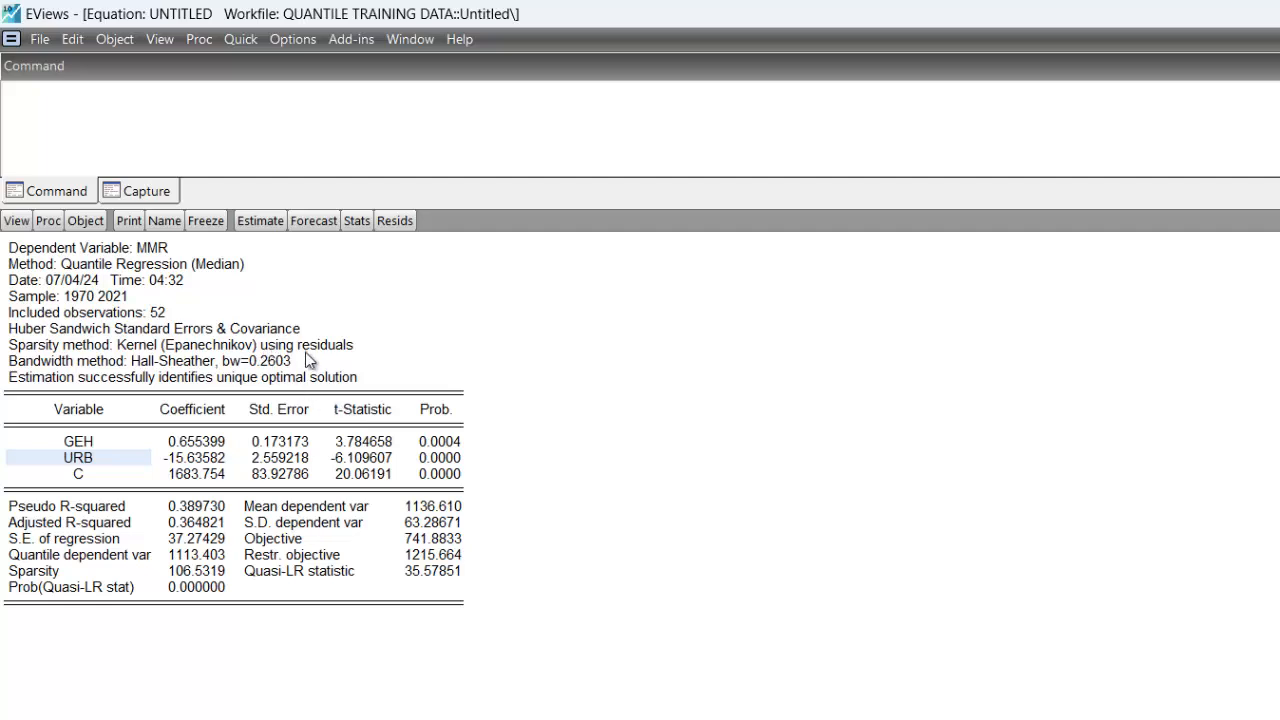
click(48, 250)
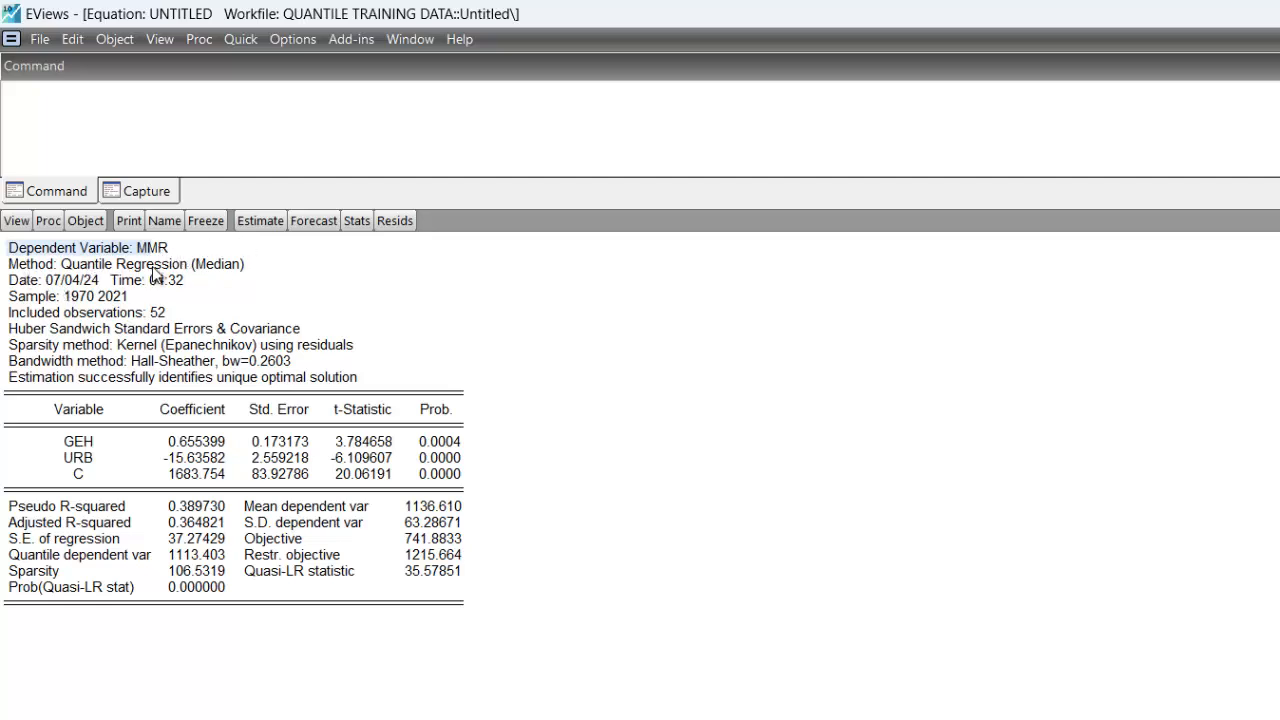
click(223, 269)
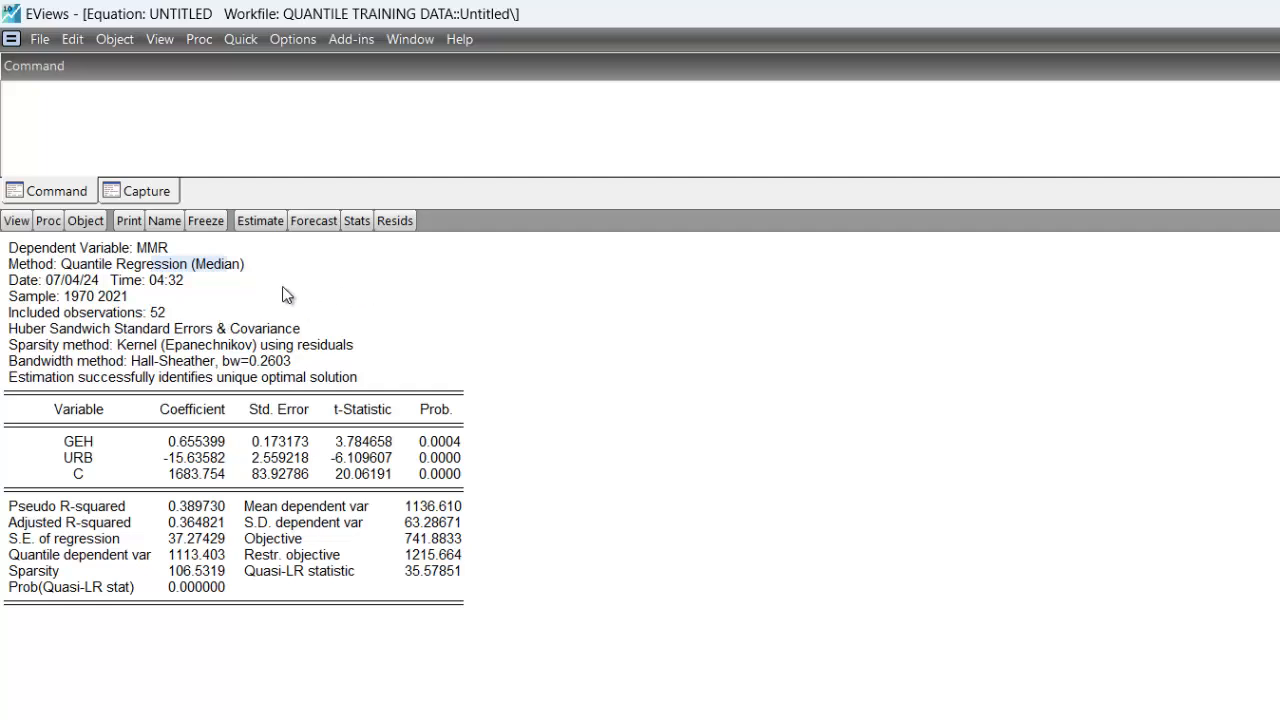
Produce a quantile process coefficients table with 5 quantiles for all coefficients
click(16, 222)
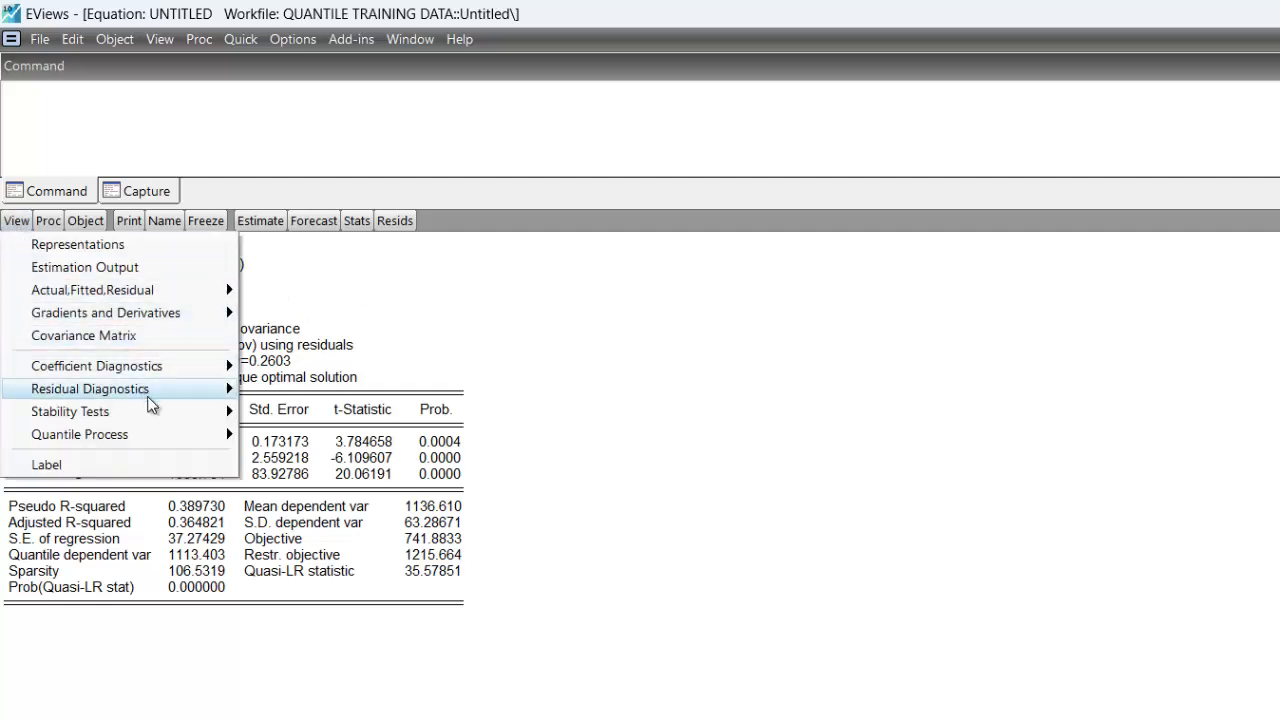
mouse_move(172, 442)
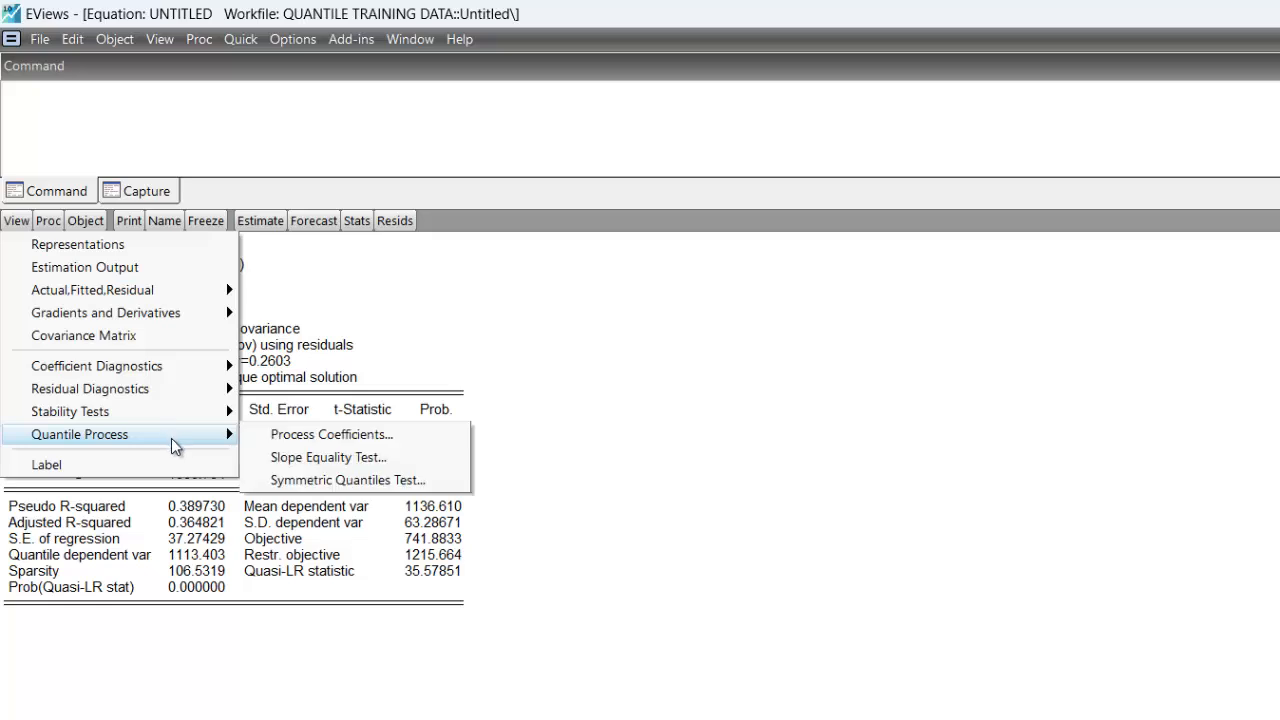
click(307, 439)
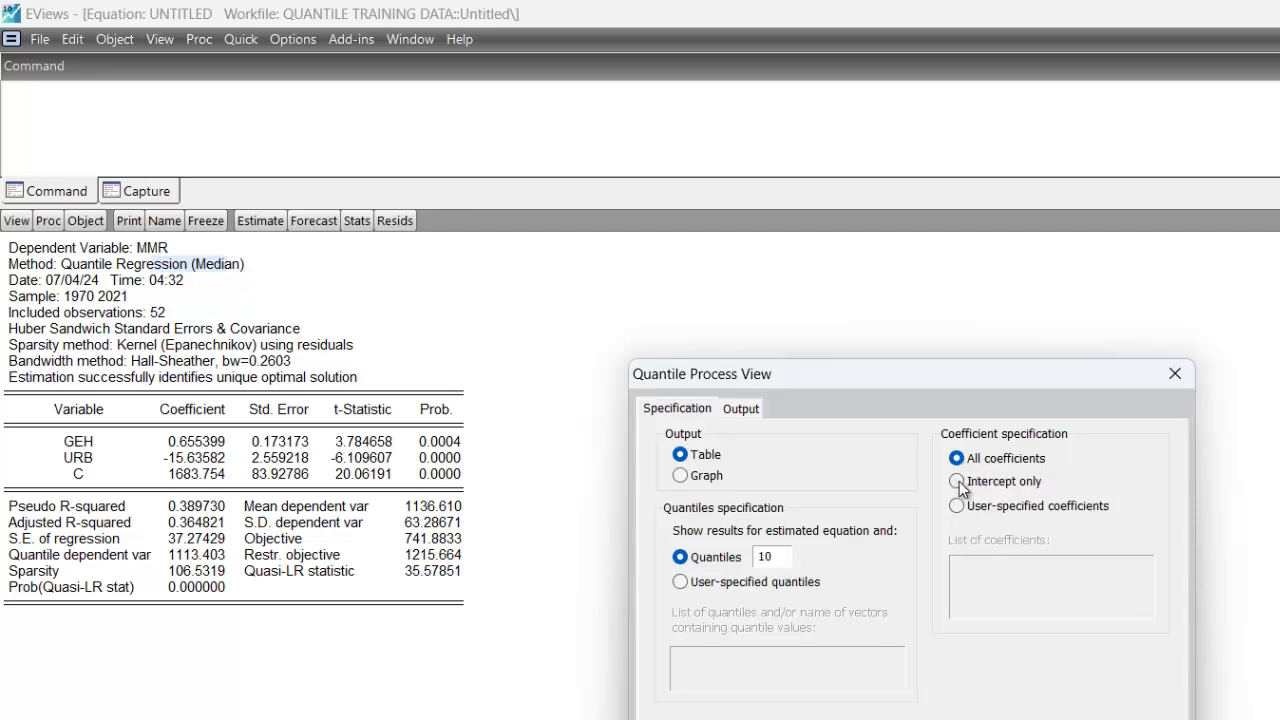
click(685, 434)
click(784, 561)
click(780, 562)
key(BackSpace)
key(BackSpace)
text(5)
click(870, 719)
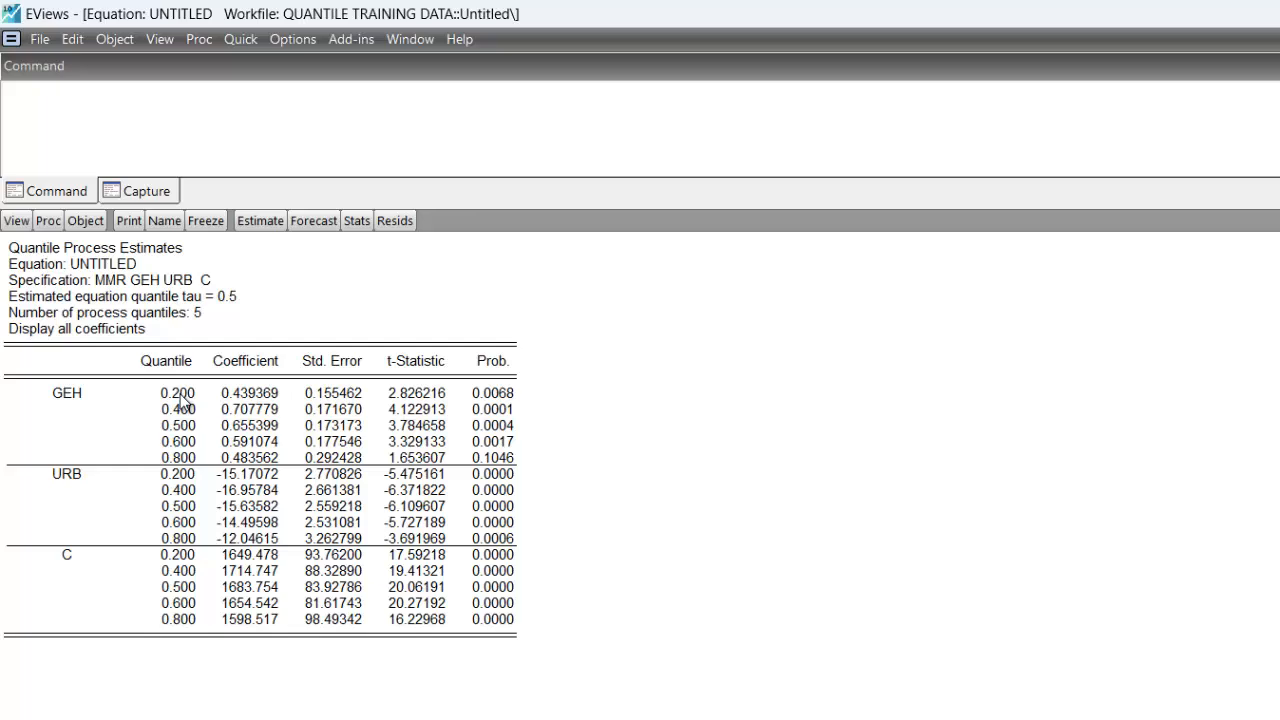
click(180, 396)
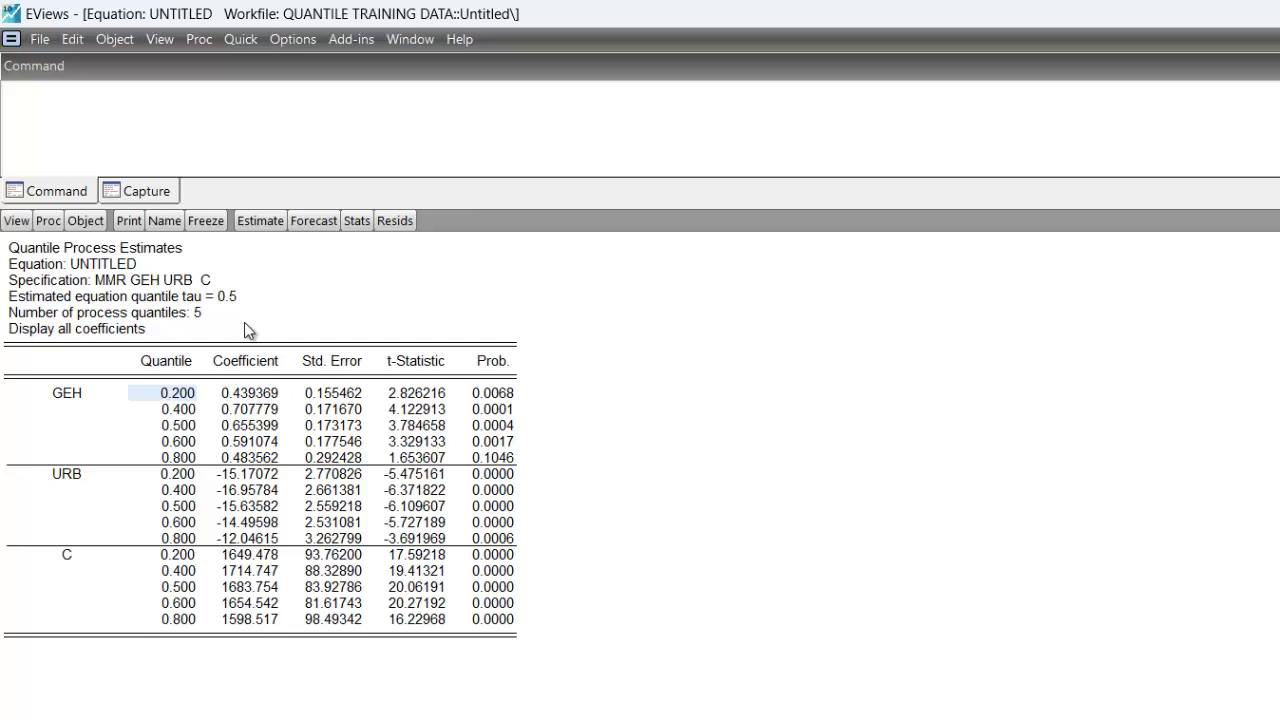
Produce the quantile process coefficients table with 10 quantiles for all coefficients and check the number of quantiles listed
click(12, 222)
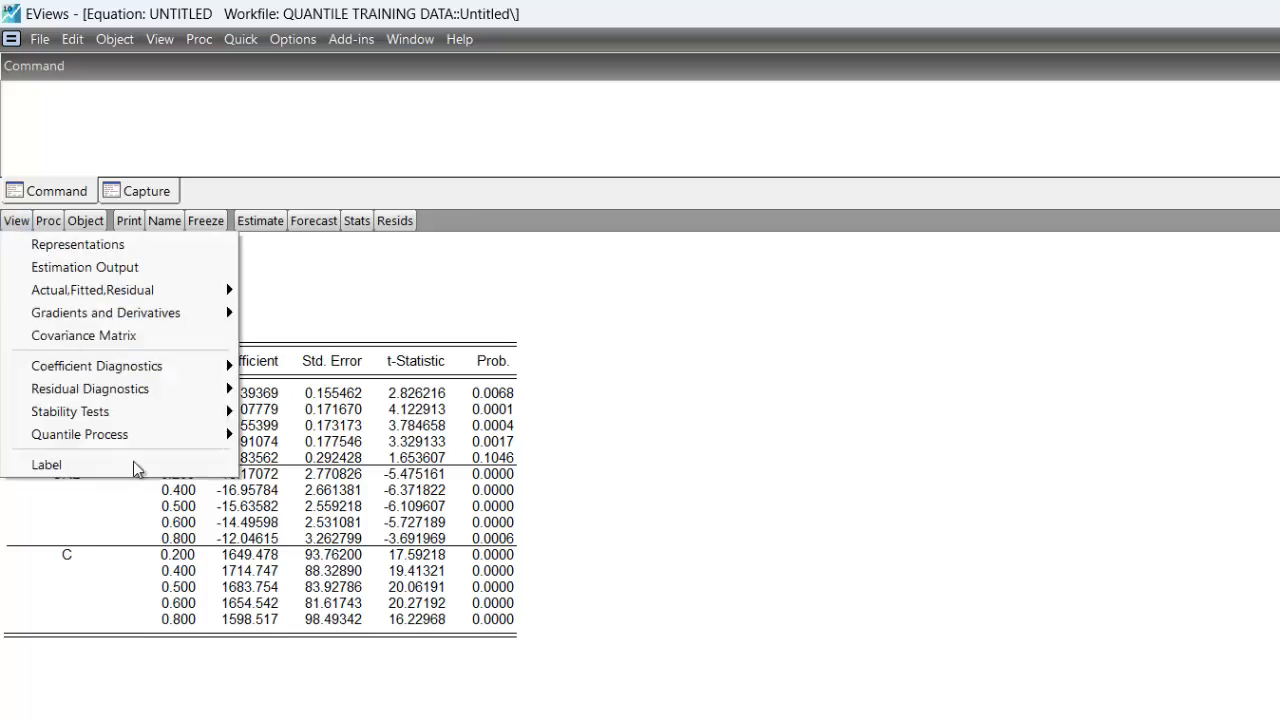
mouse_move(170, 440)
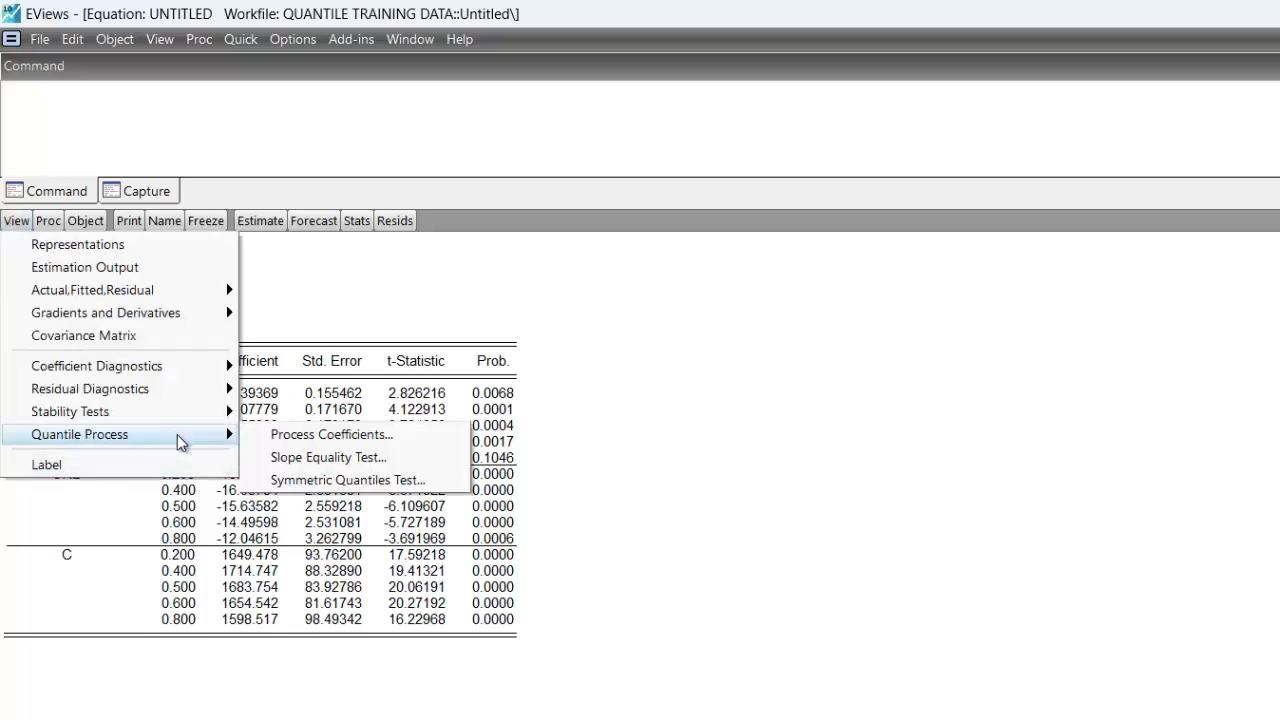
click(320, 434)
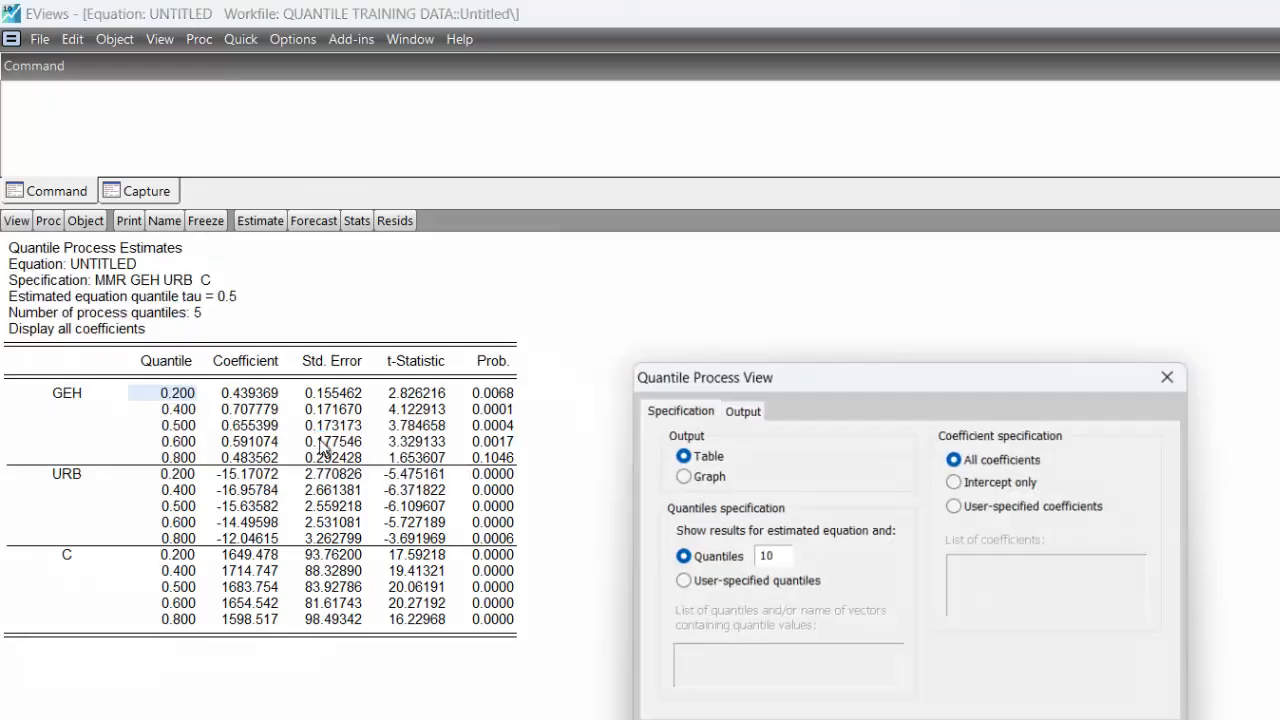
click(778, 558)
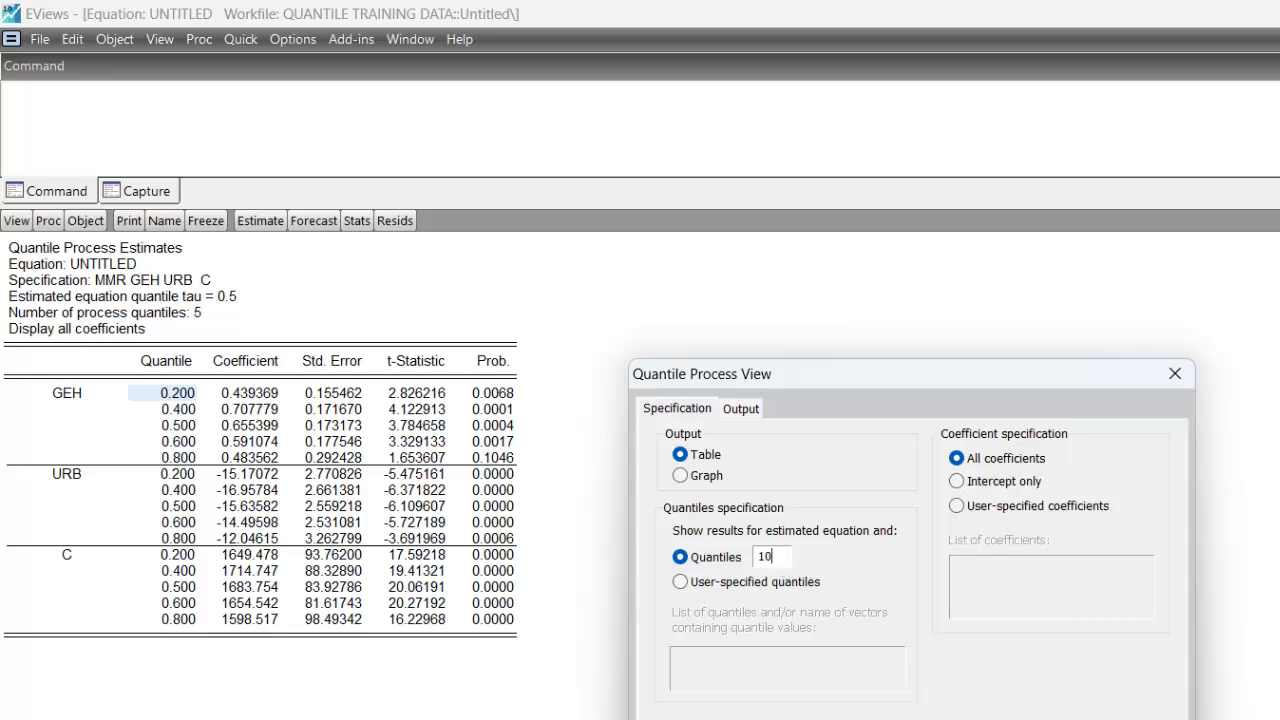
click(802, 719)
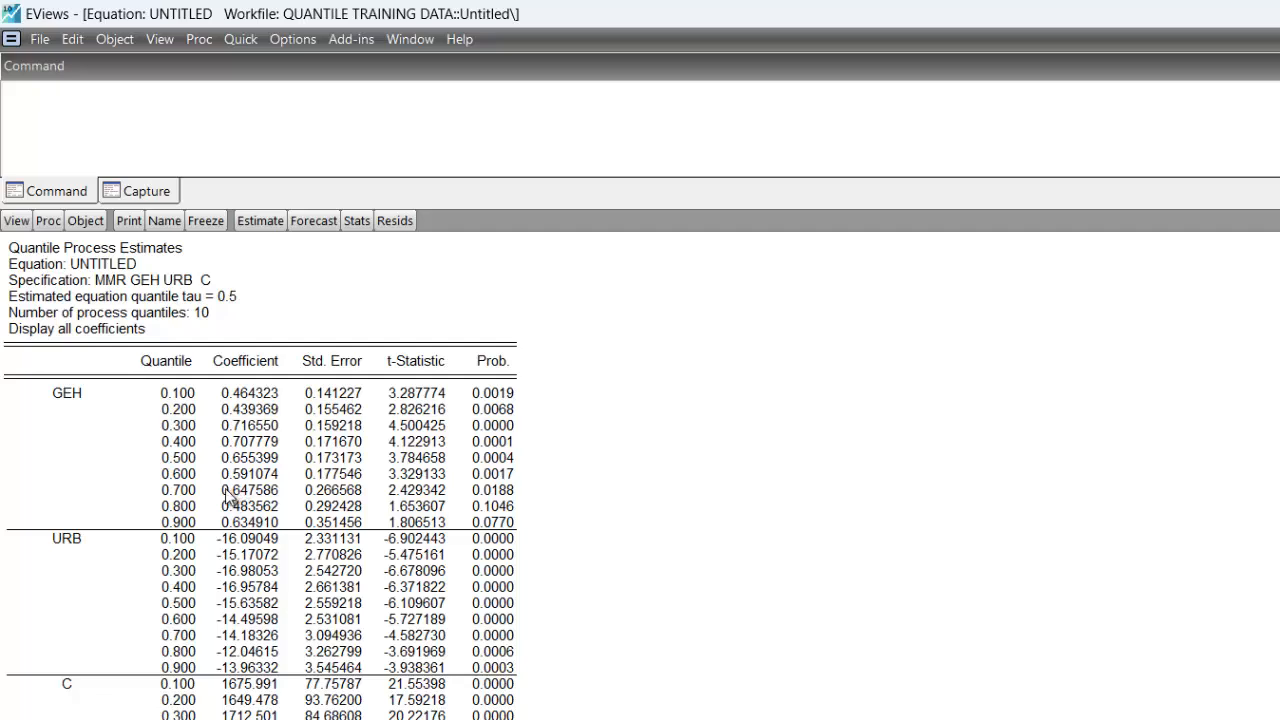
click(190, 522)
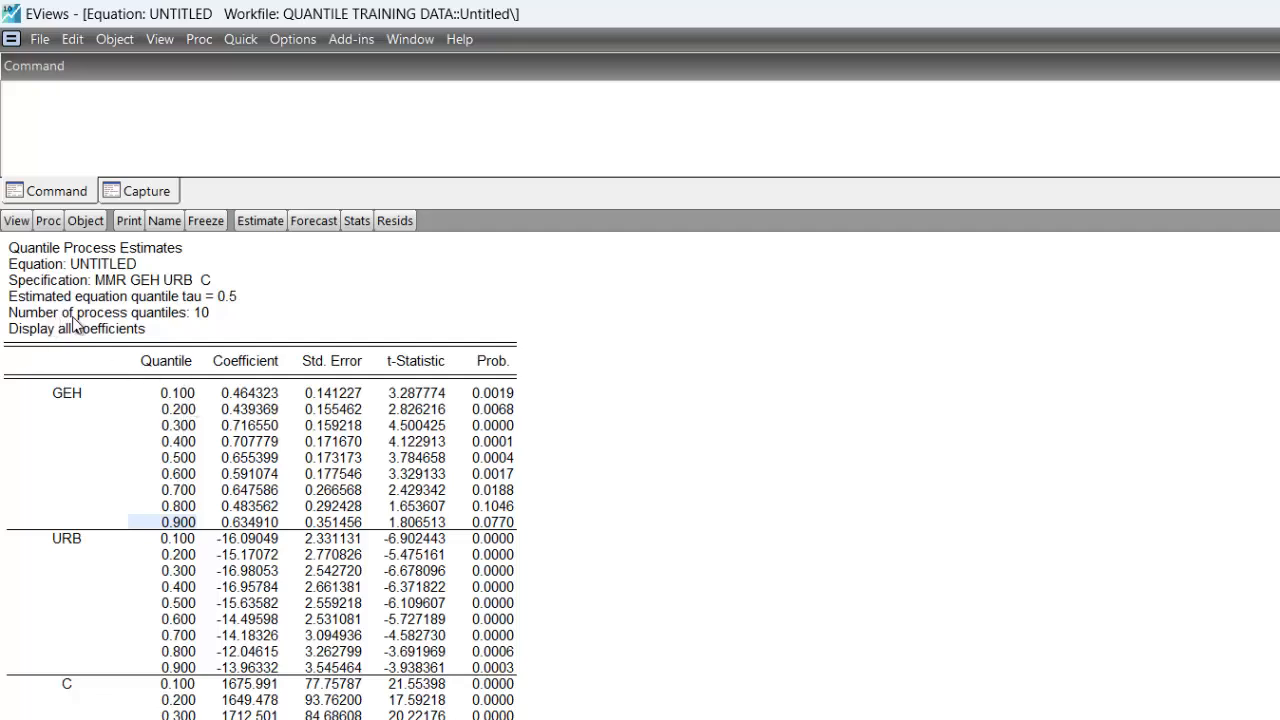
click(206, 316)
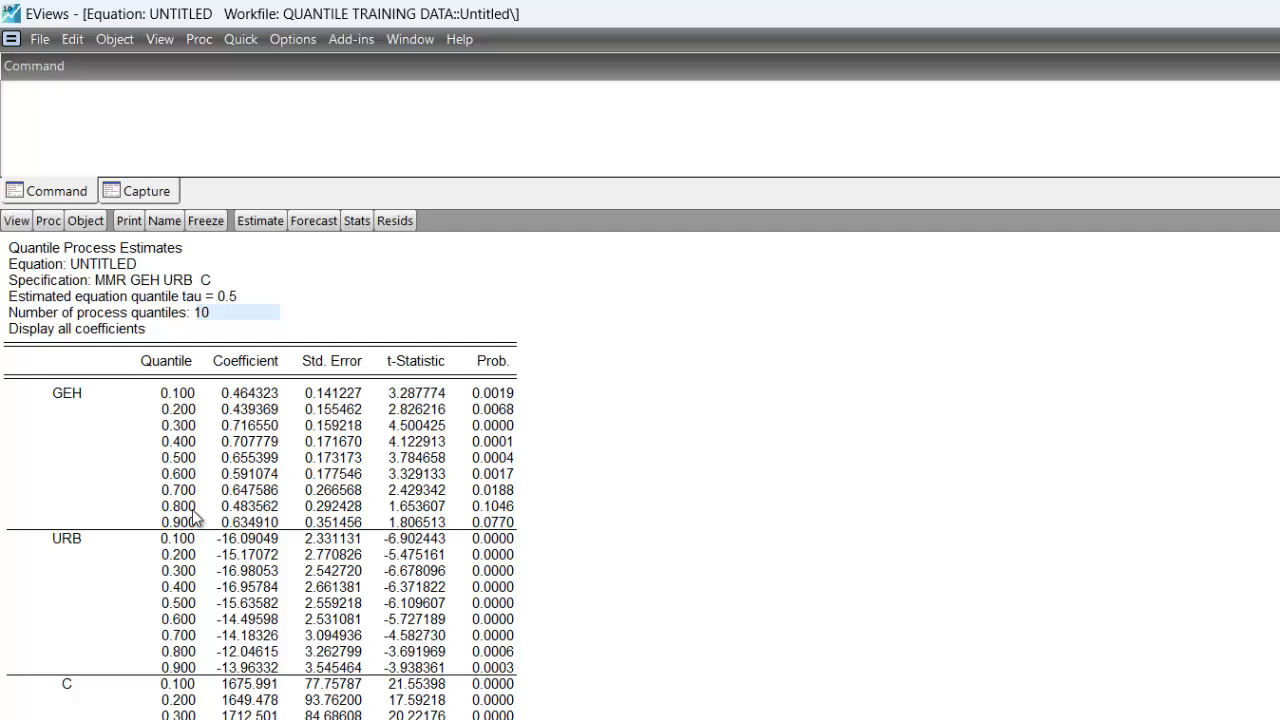
Produce the quantile process coefficients table with 12 quantiles for all coefficients
click(16, 220)
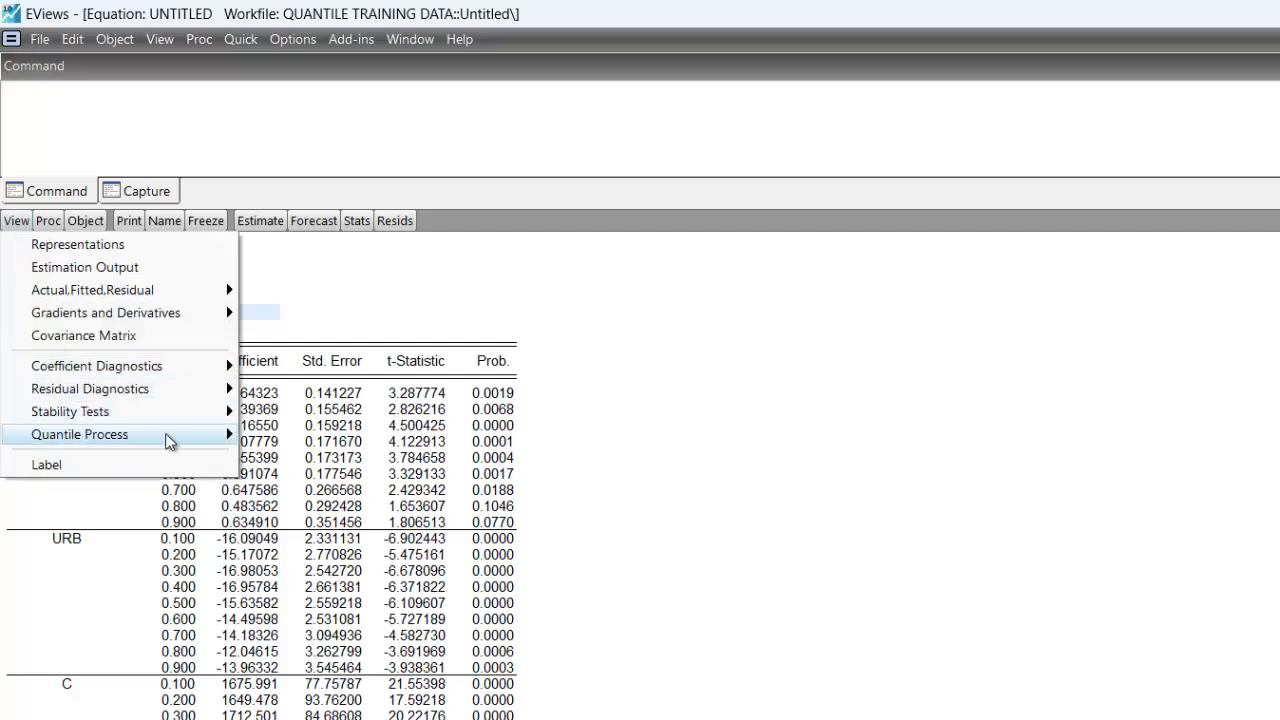
mouse_move(226, 434)
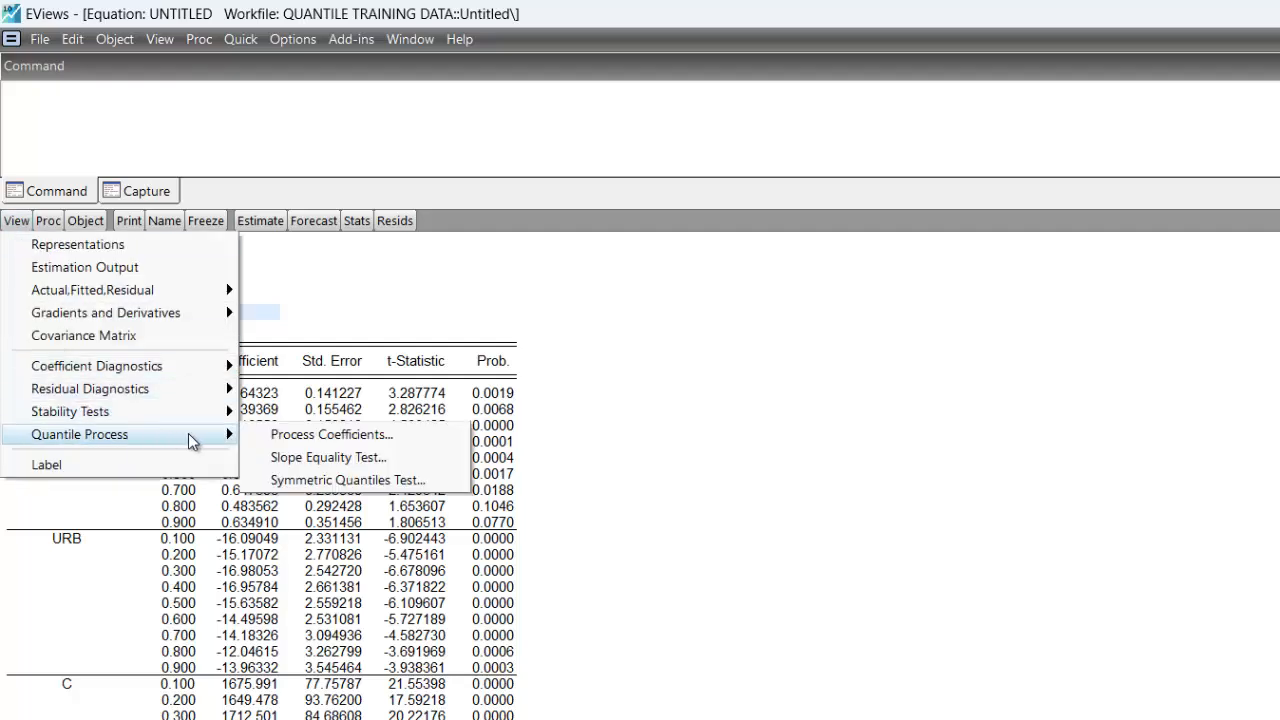
click(304, 437)
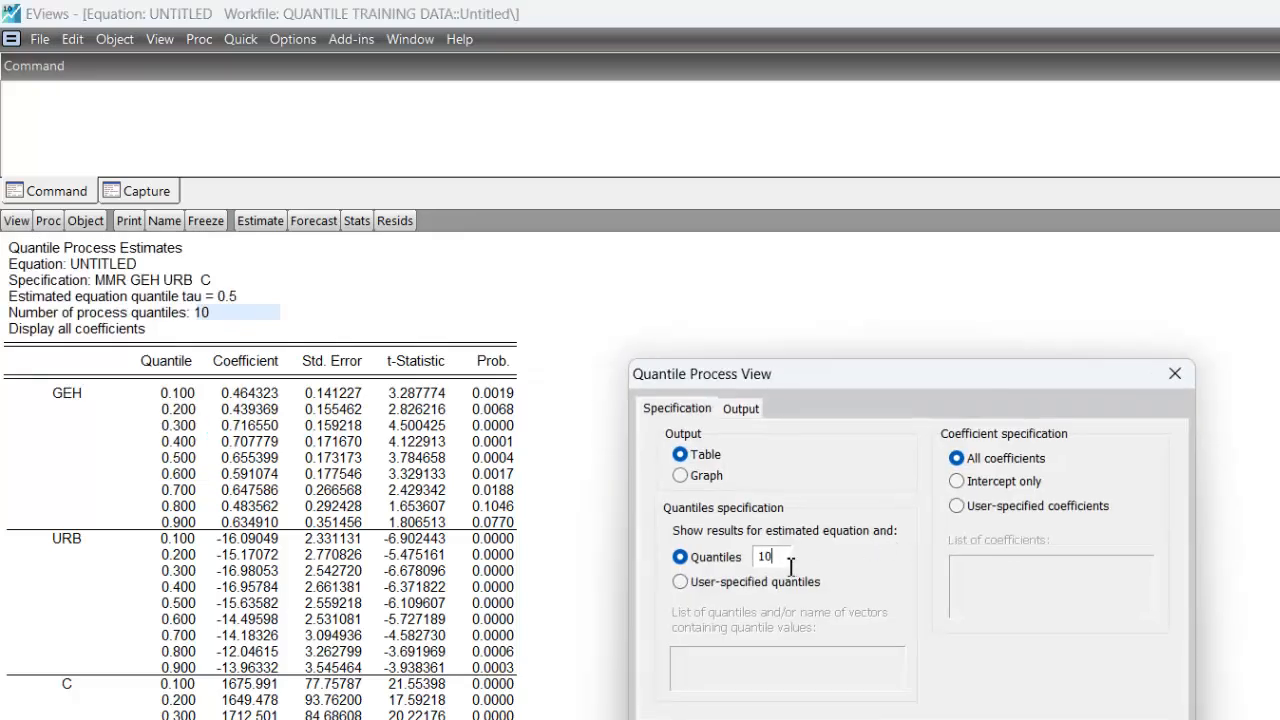
key(BackSpace)
text(2)
key(Return)
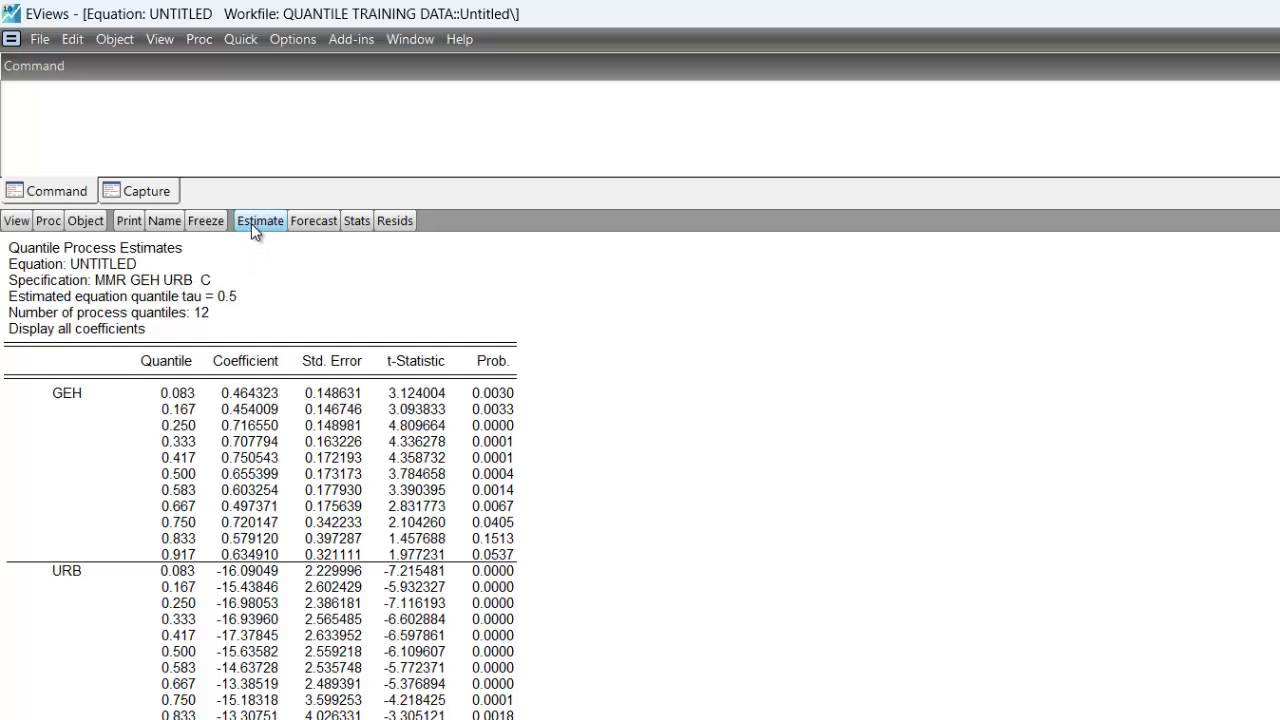
Try to produce the quantile process coefficients table with 13 quantiles for all coefficients
click(15, 222)
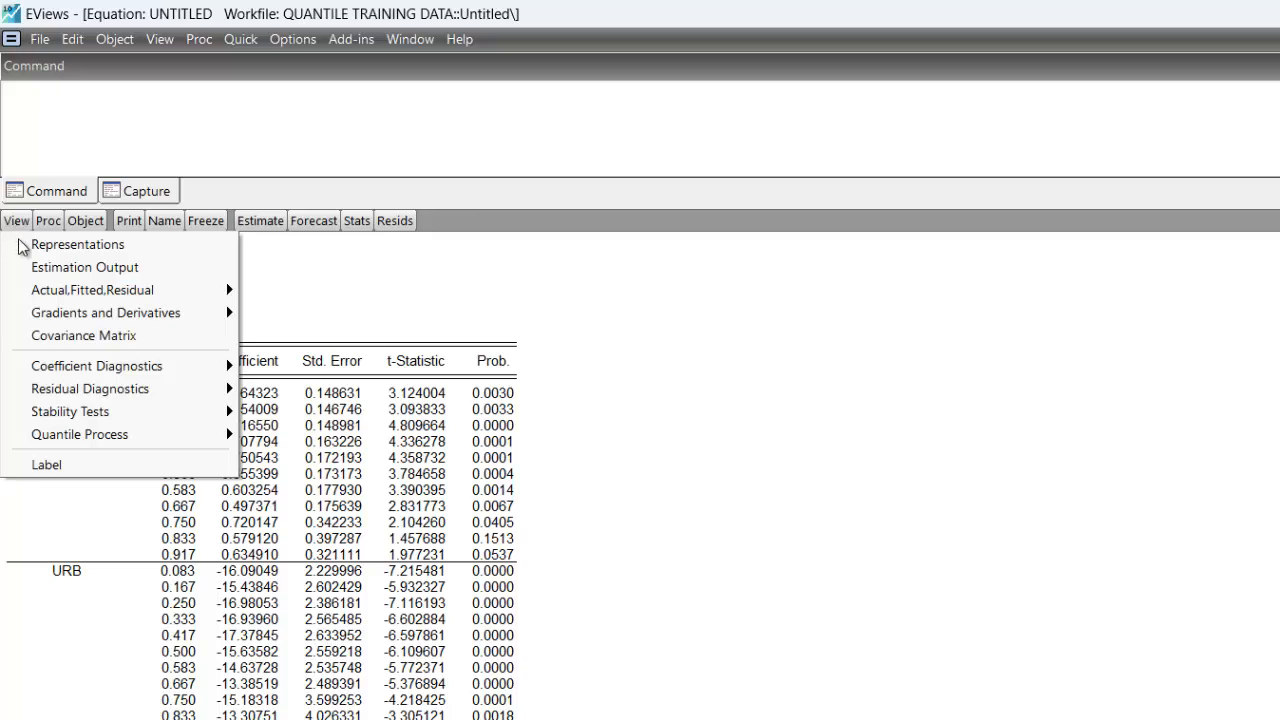
mouse_move(90, 434)
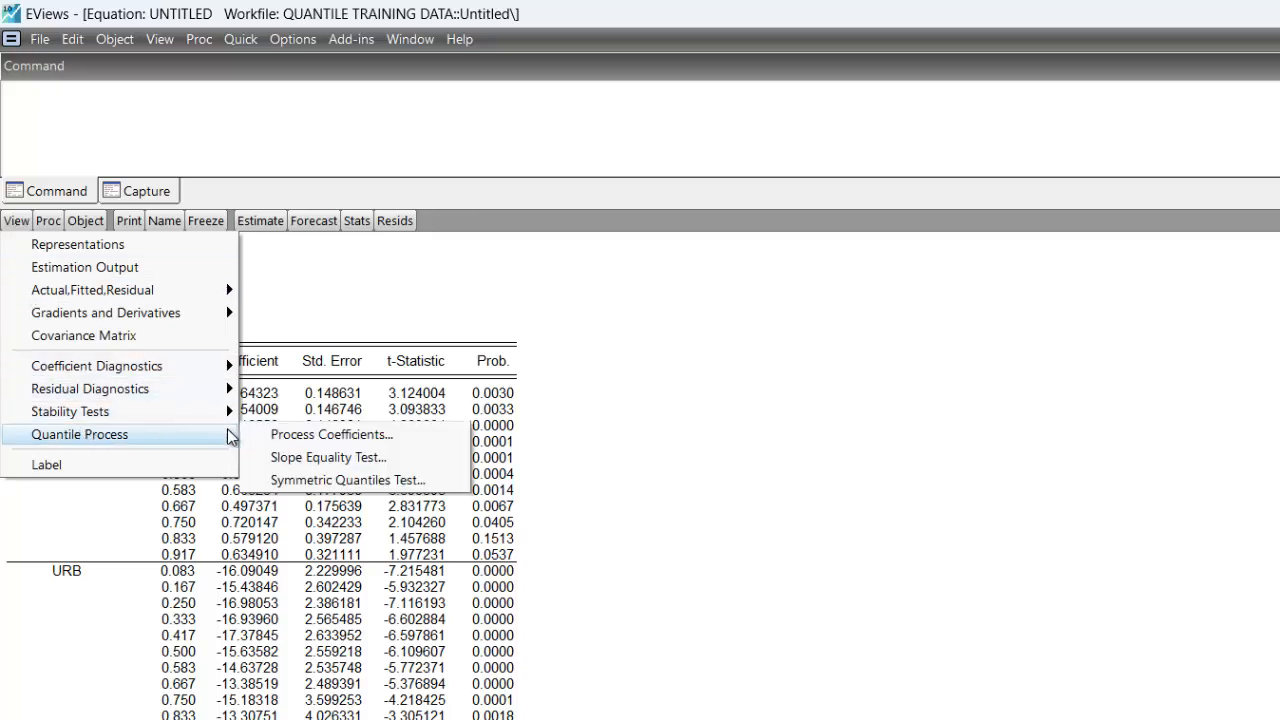
click(283, 435)
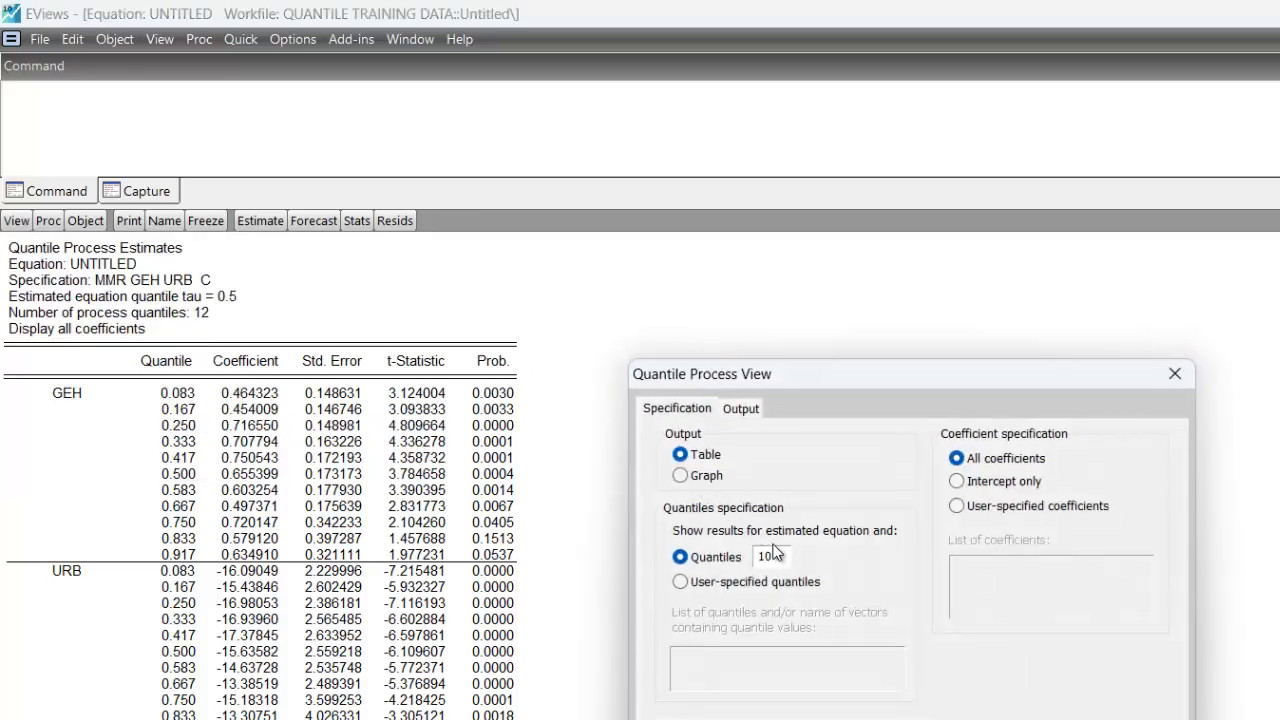
click(785, 558)
key(BackSpace)
text(3)
click(1036, 719)
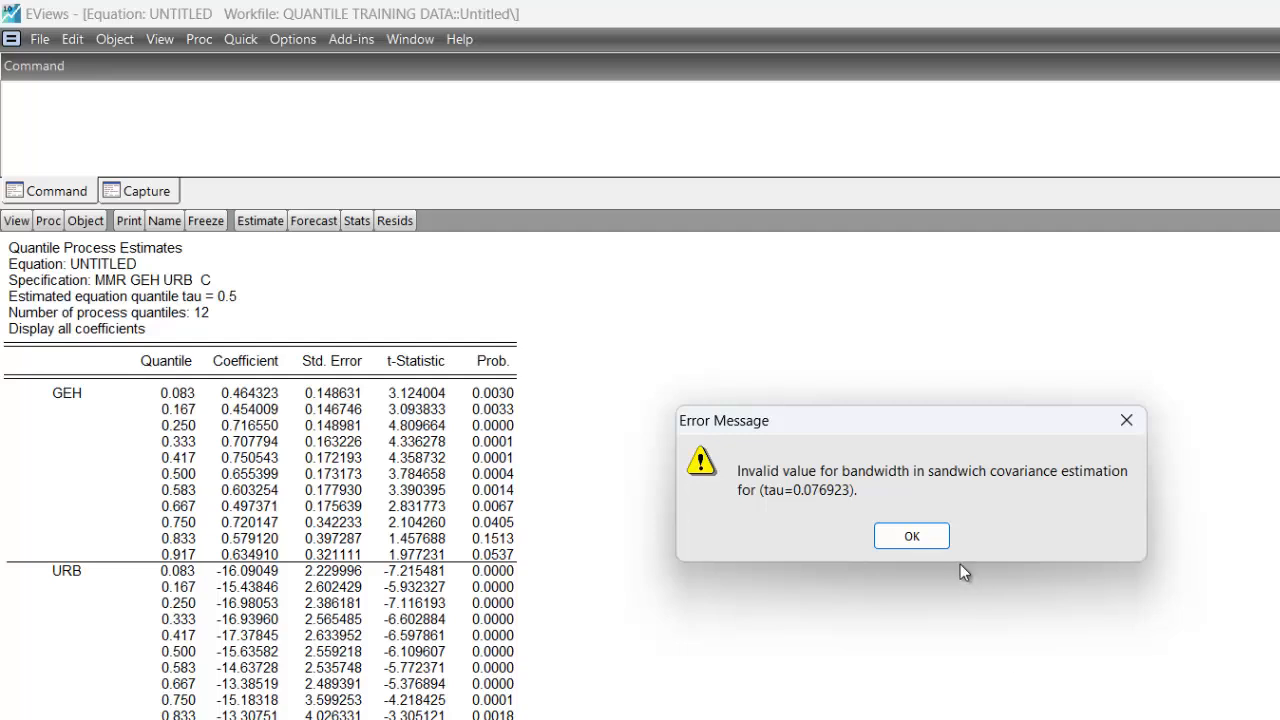
click(912, 538)
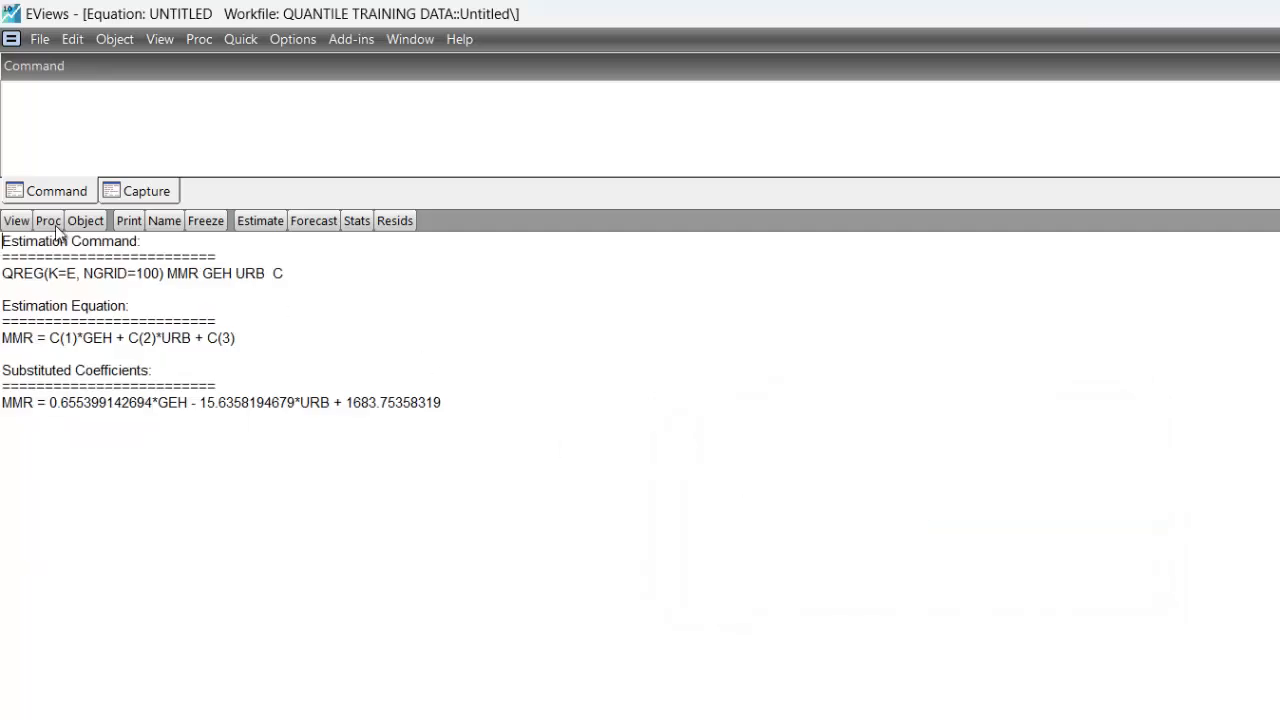
Re-estimate the mmr geh urb c quantile regression at quantile 0.2 over the sample 1970 2021
click(260, 222)
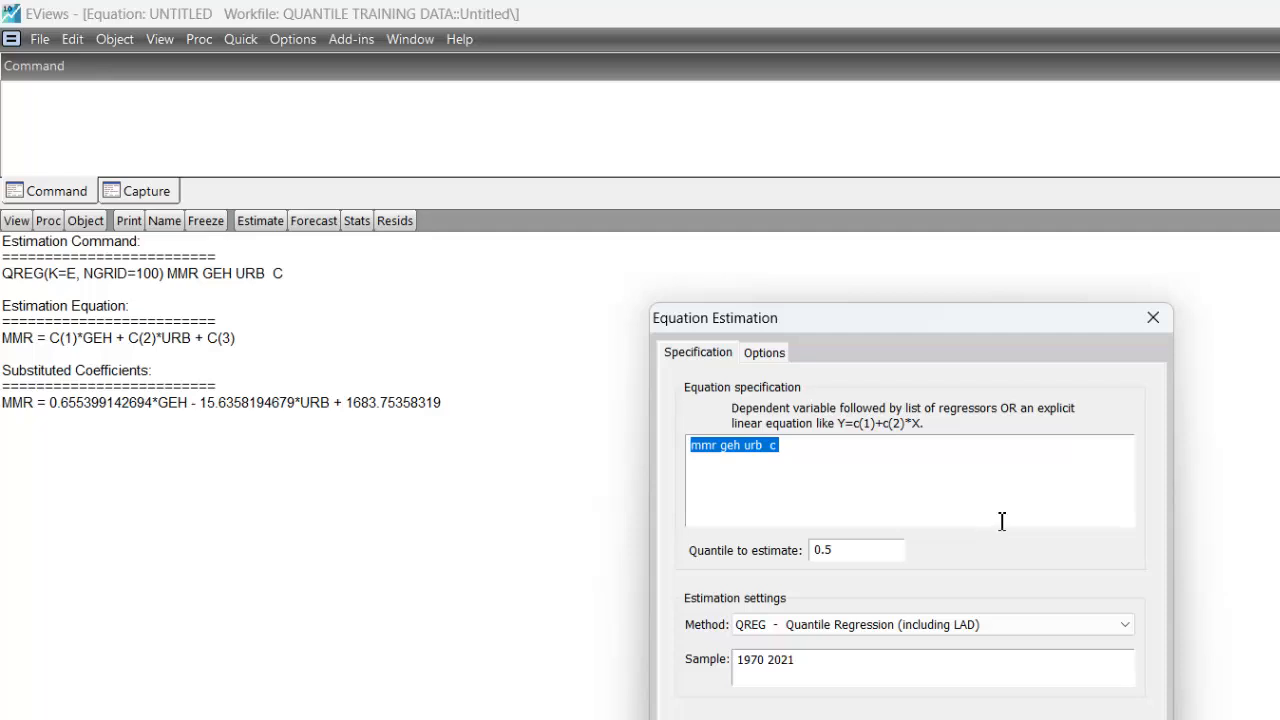
click(850, 547)
click(854, 549)
key(BackSpace)
text(2)
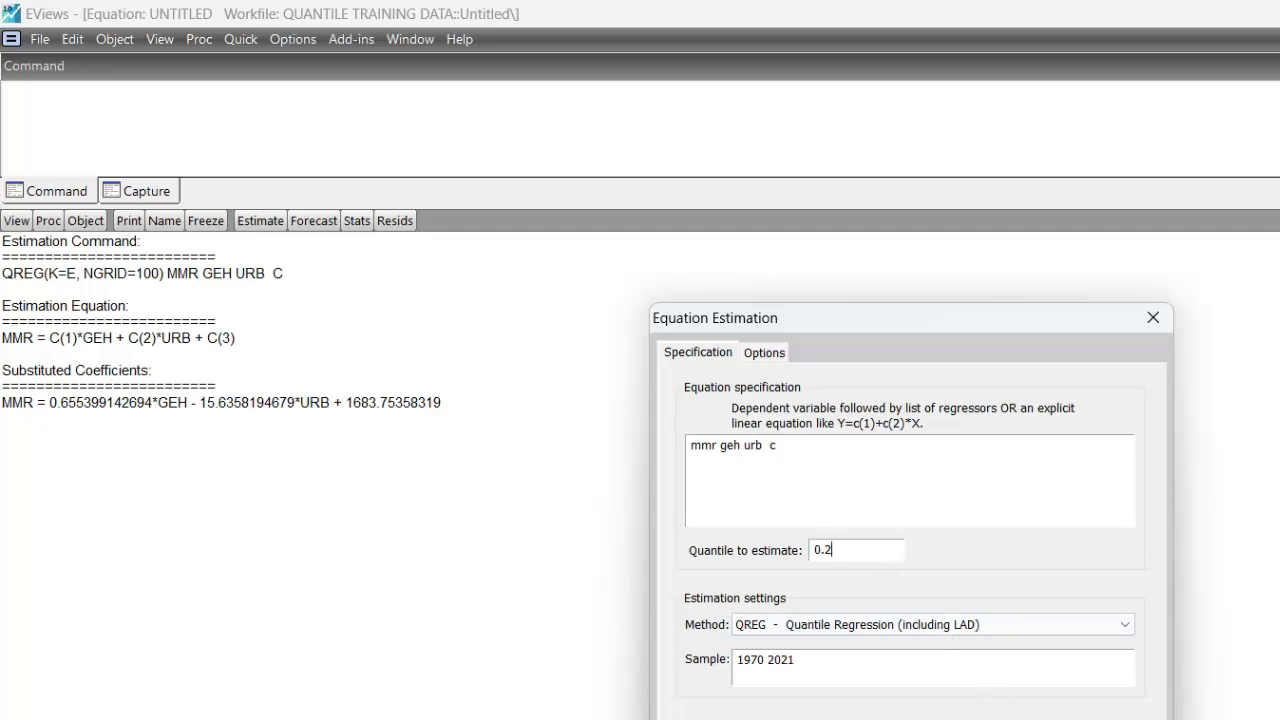
key(Return)
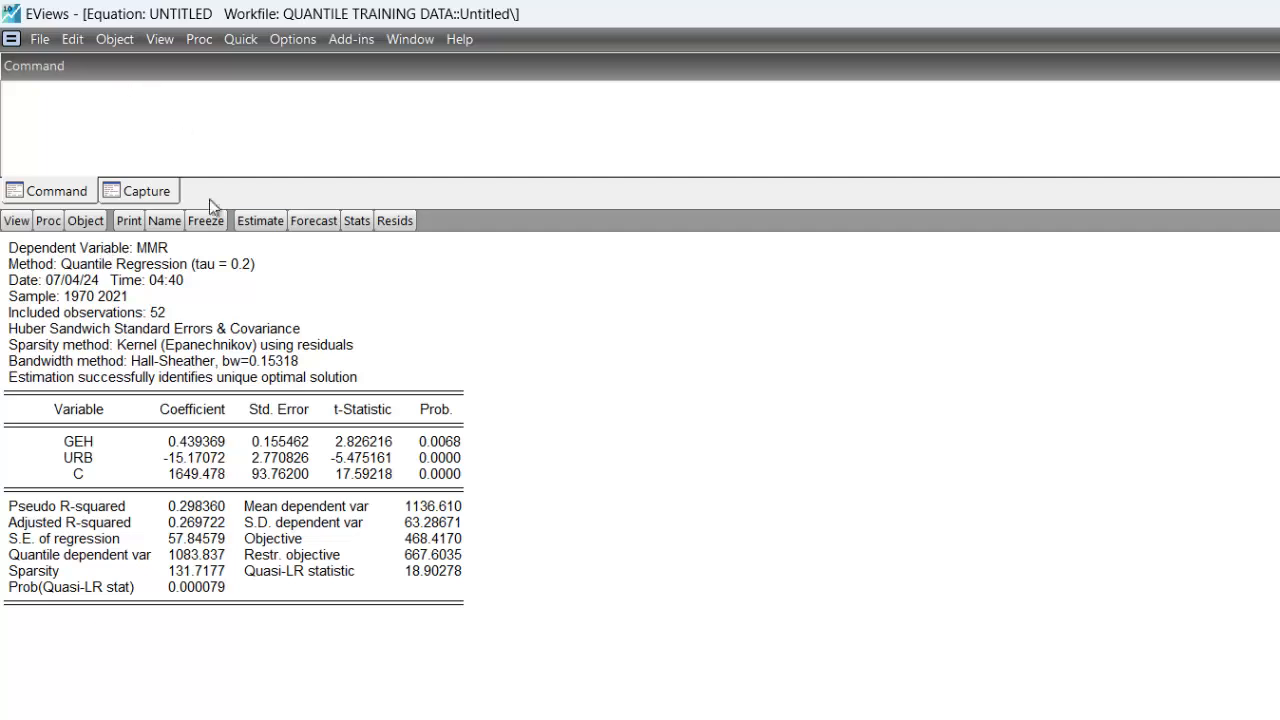
Re-estimate the same quantile regression equation with the quantile set to 0.4
click(252, 220)
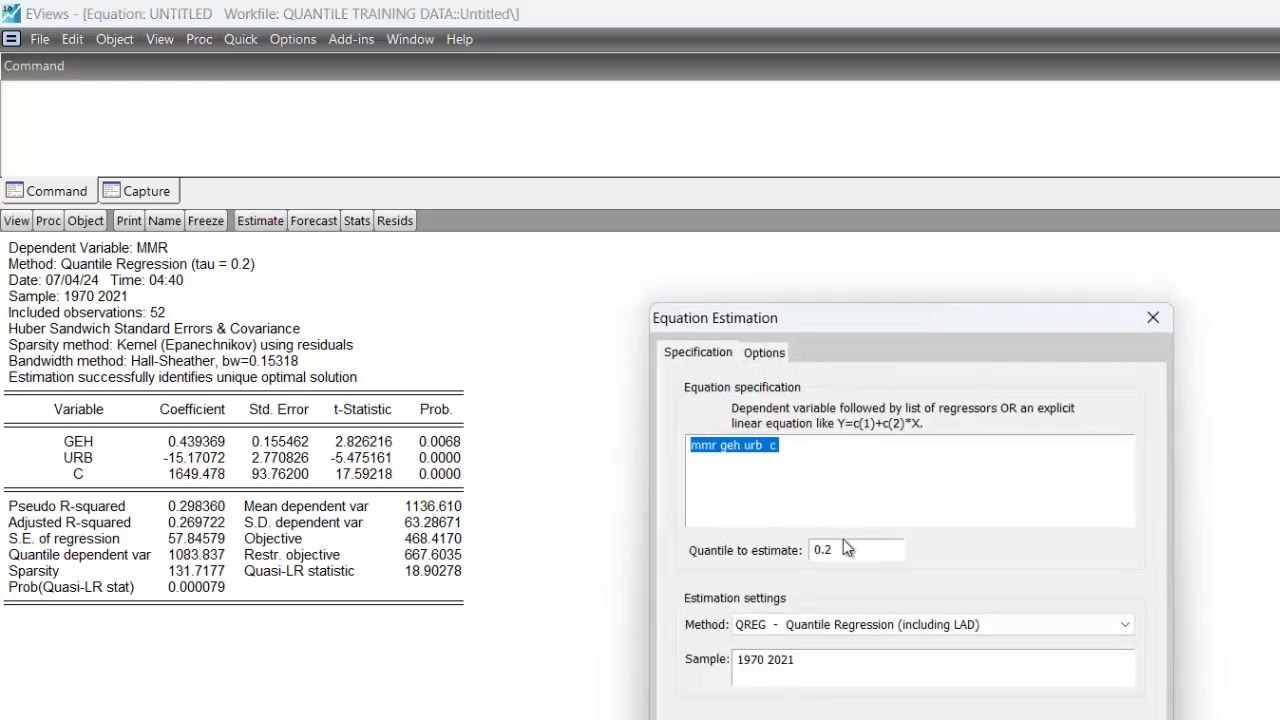
click(848, 548)
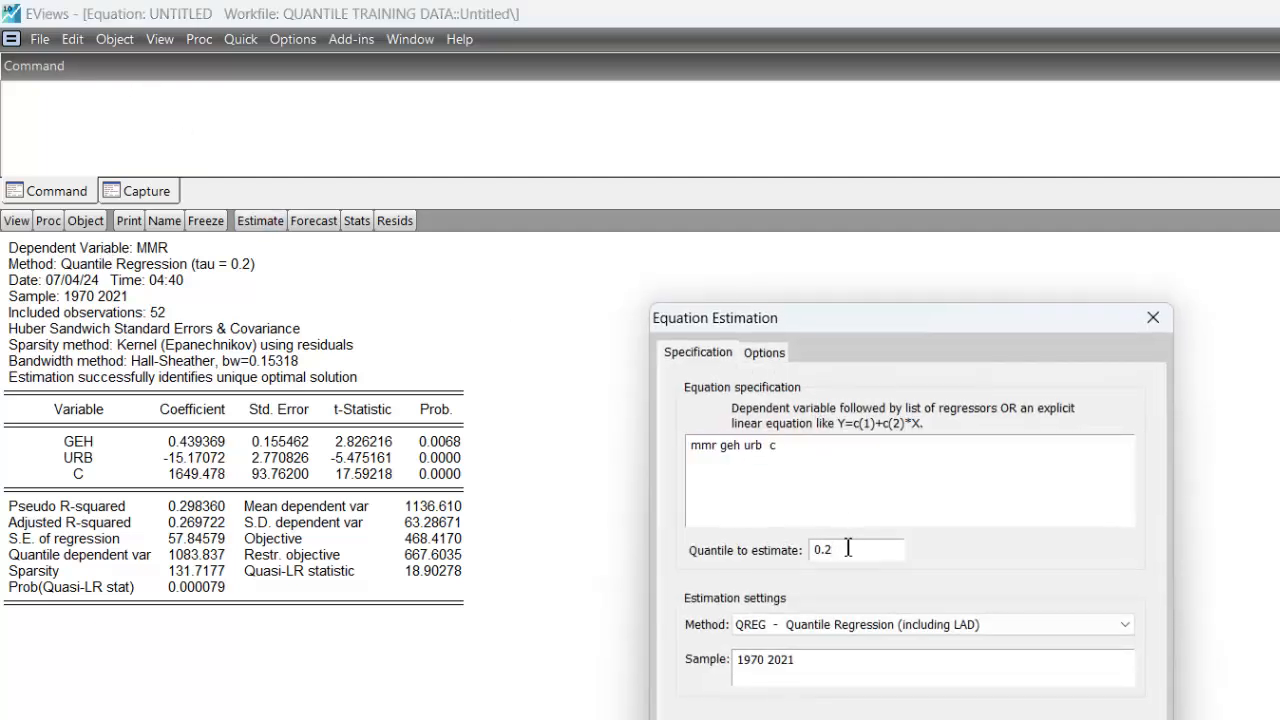
key(BackSpace)
text(4)
click(1010, 719)
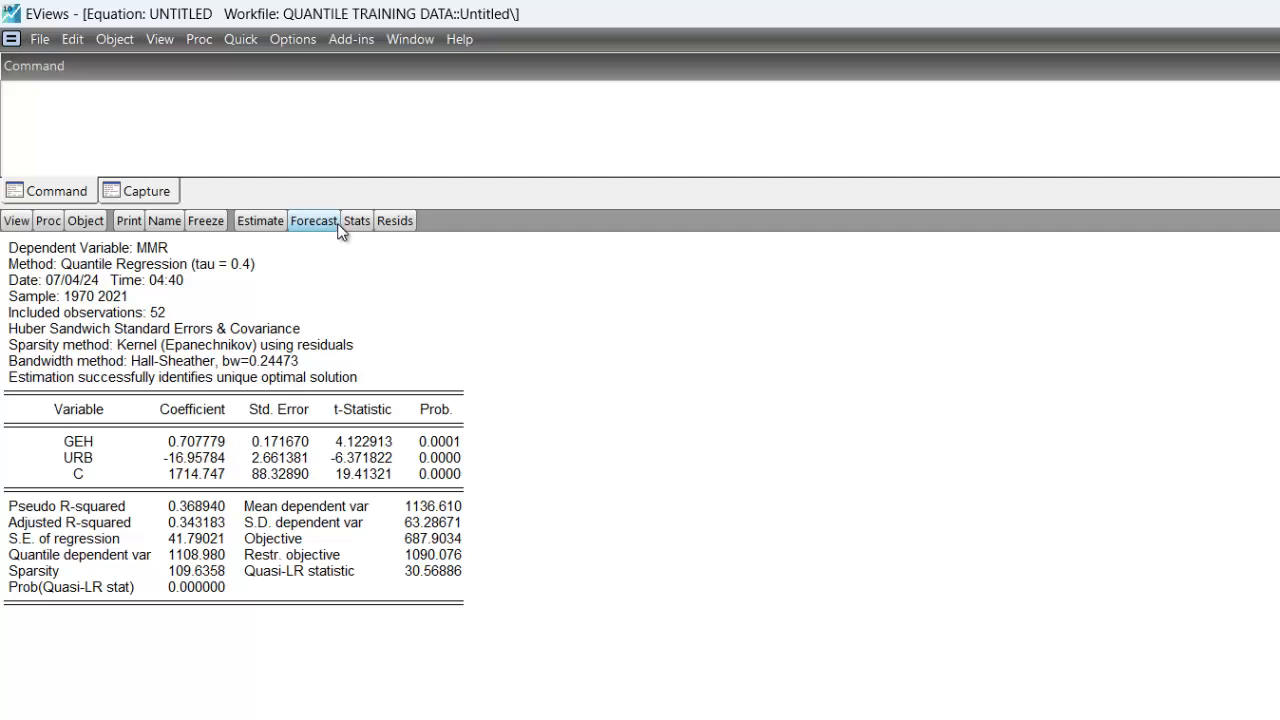
click(260, 221)
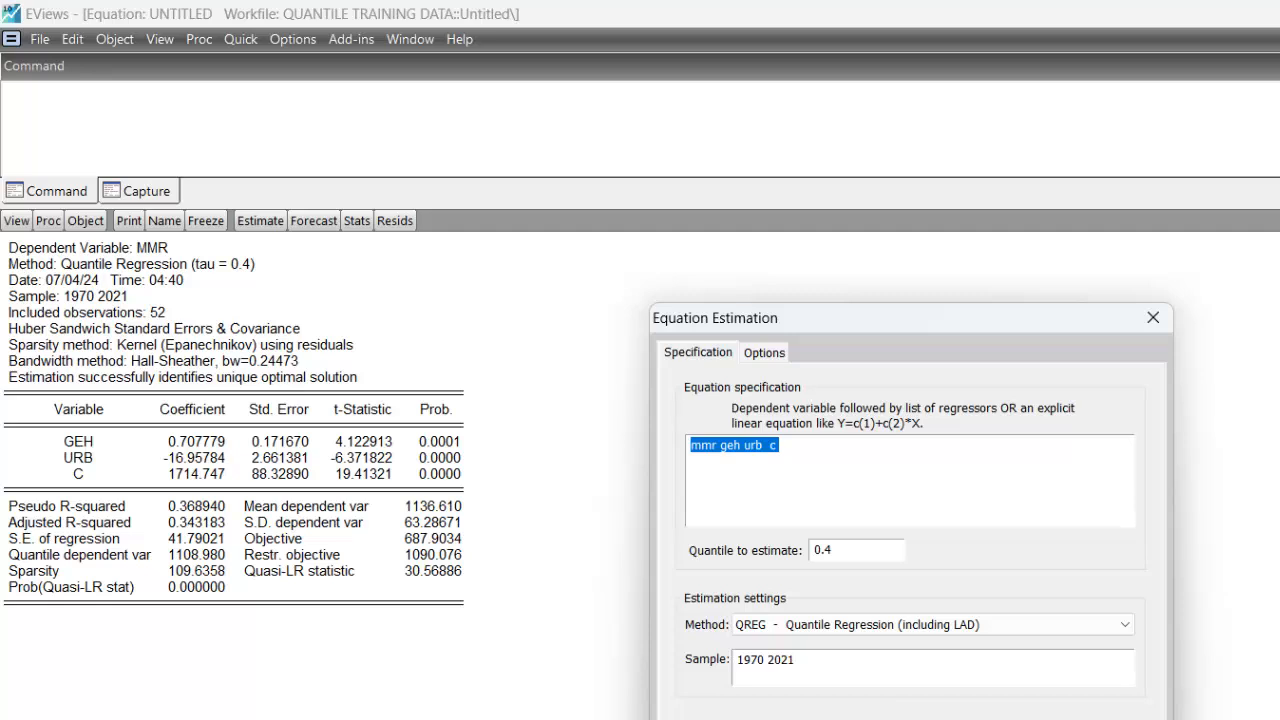
key(Escape)
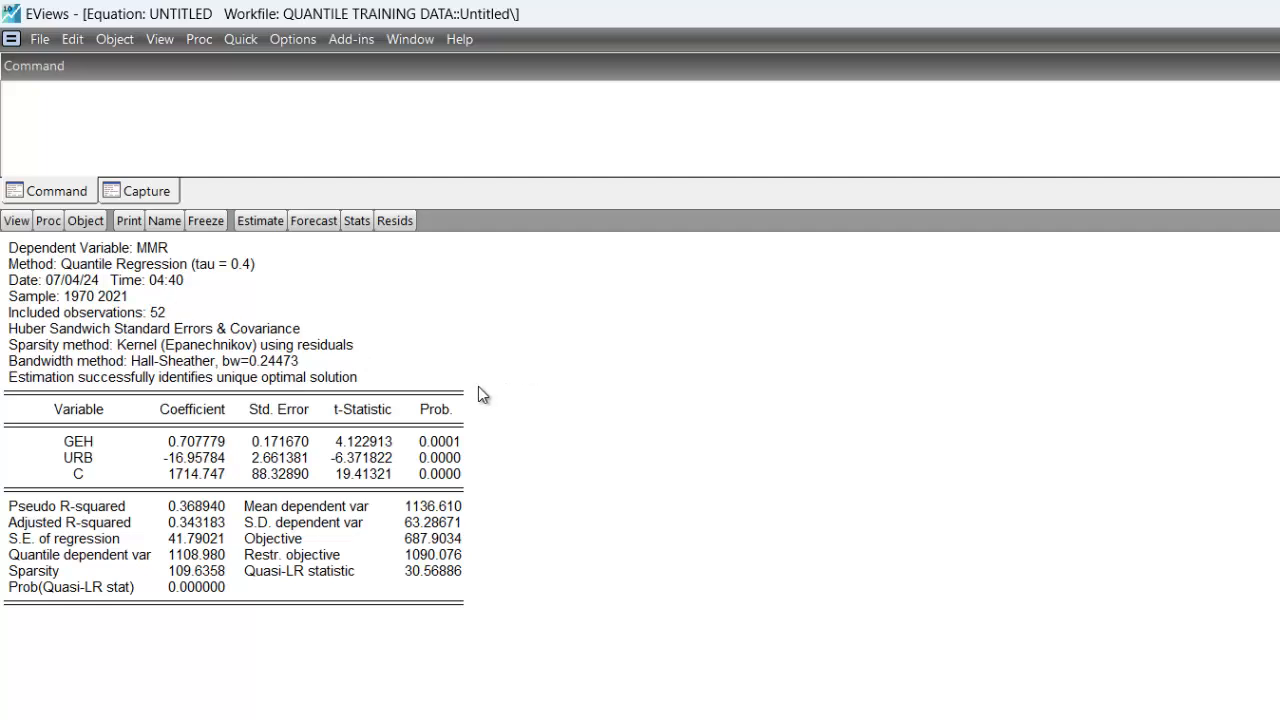
Graph the quantile process estimates for all coefficients with 10 quantiles and a .95 confidence interval, and inspect the GEH curve
click(15, 222)
mouse_move(180, 436)
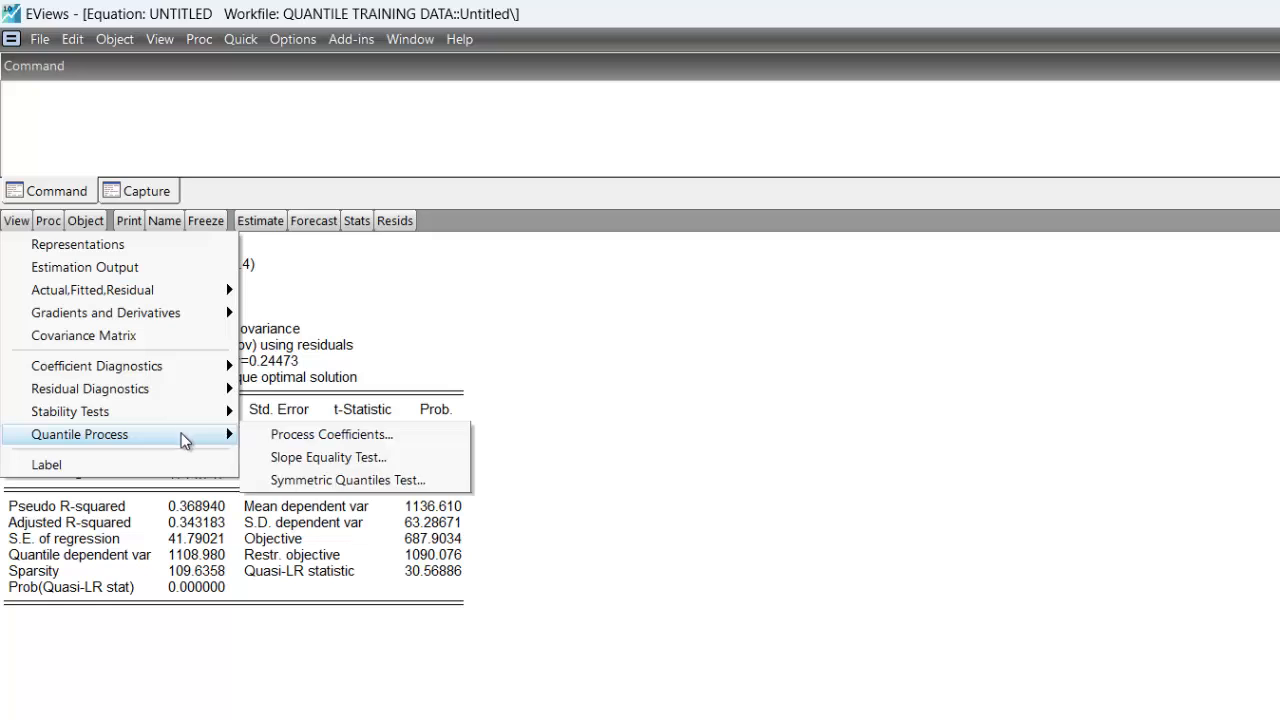
click(308, 436)
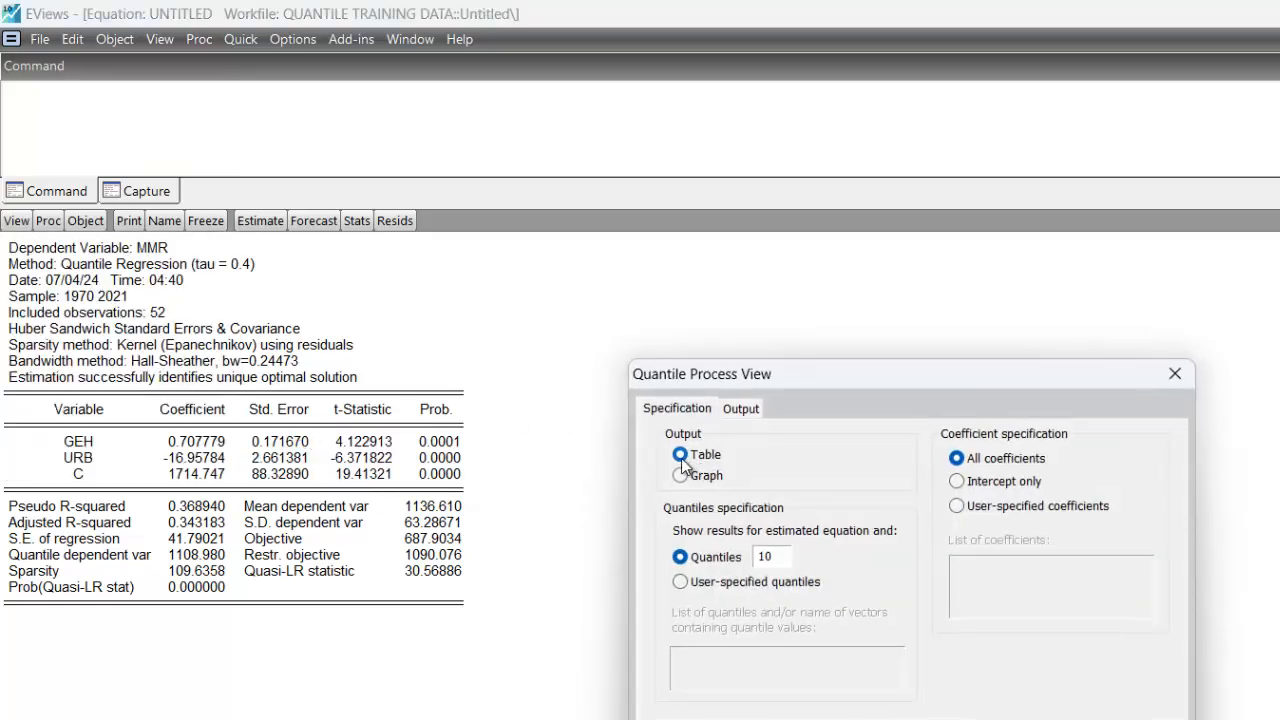
click(680, 477)
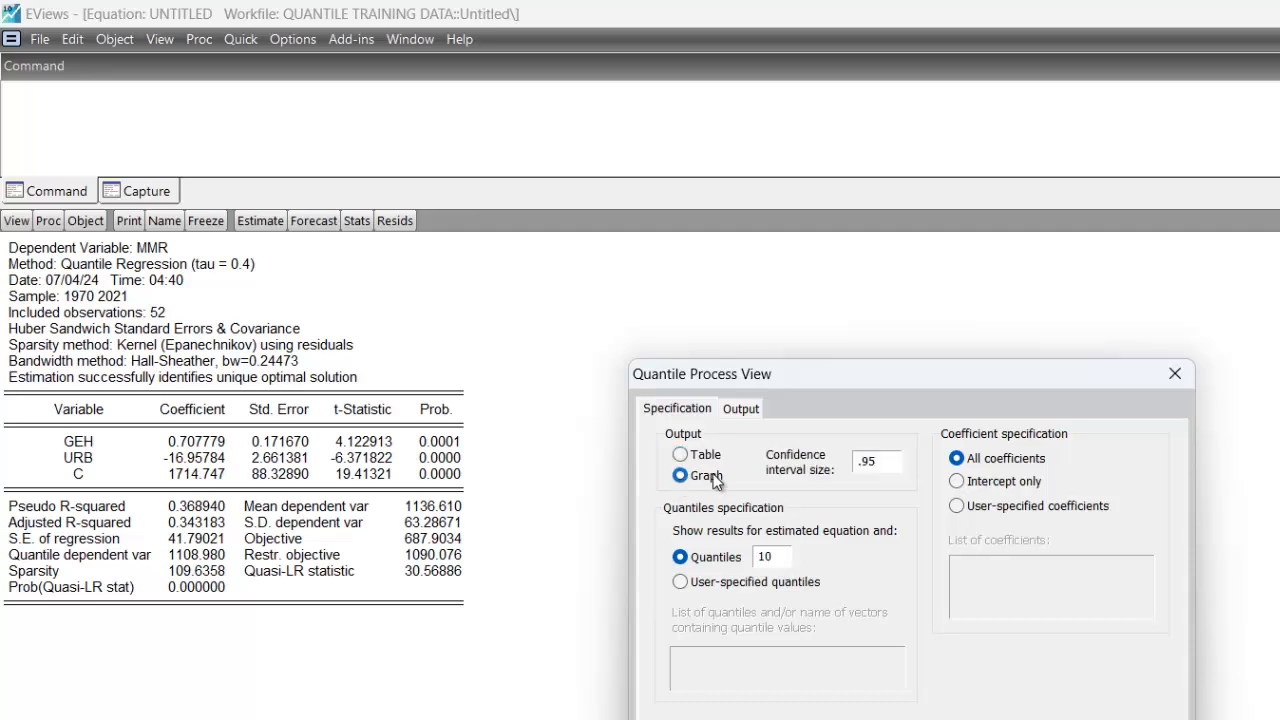
click(898, 472)
click(780, 560)
click(776, 558)
click(778, 558)
key(Return)
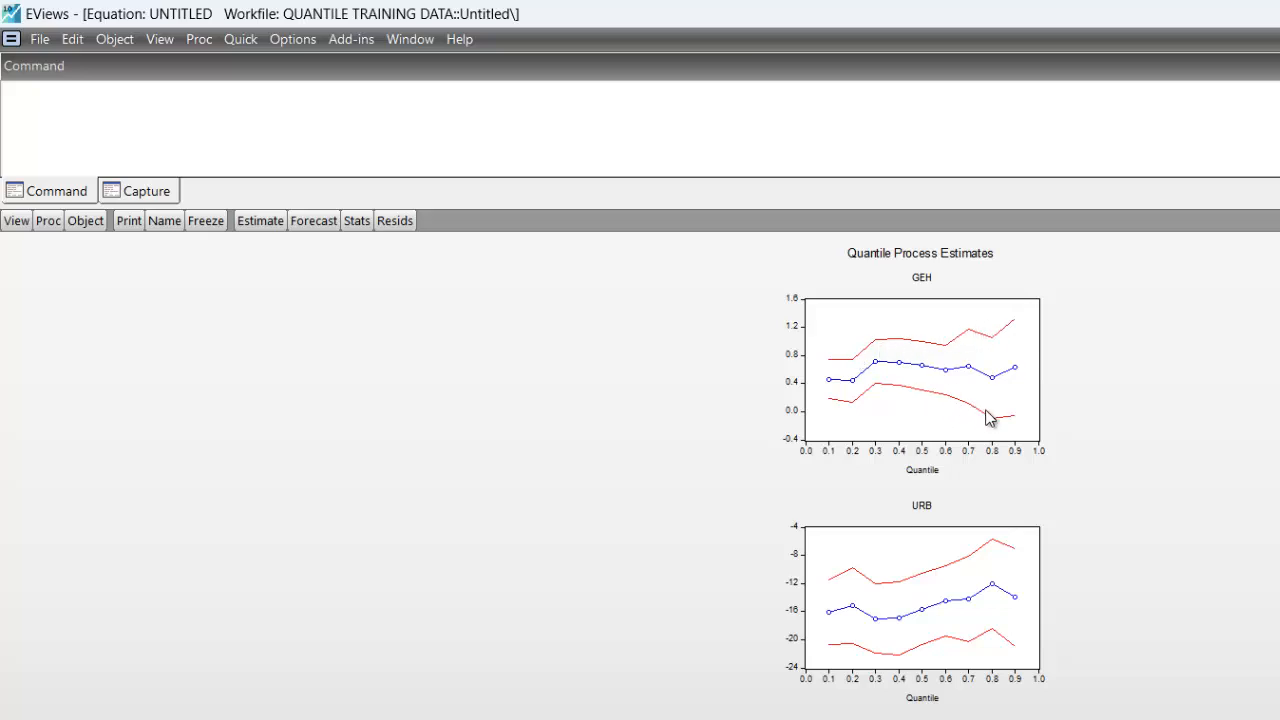
mouse_move(990, 419)
click(857, 390)
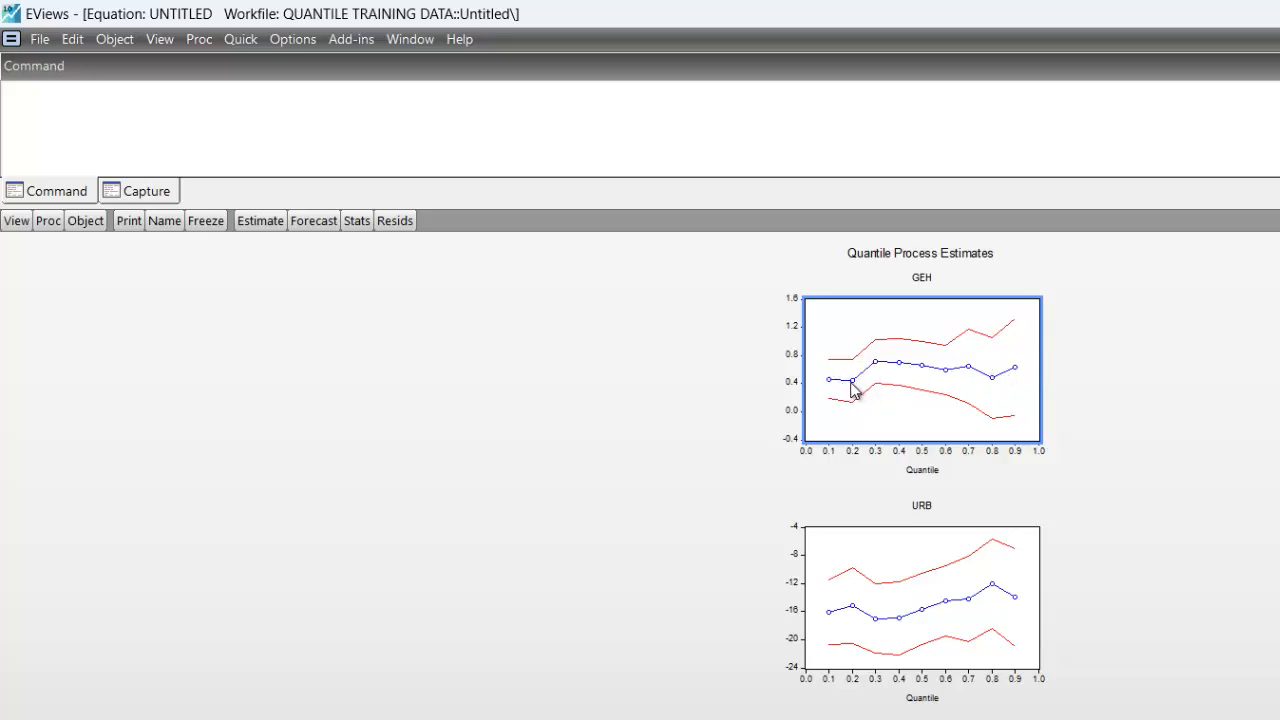
mouse_move(1016, 388)
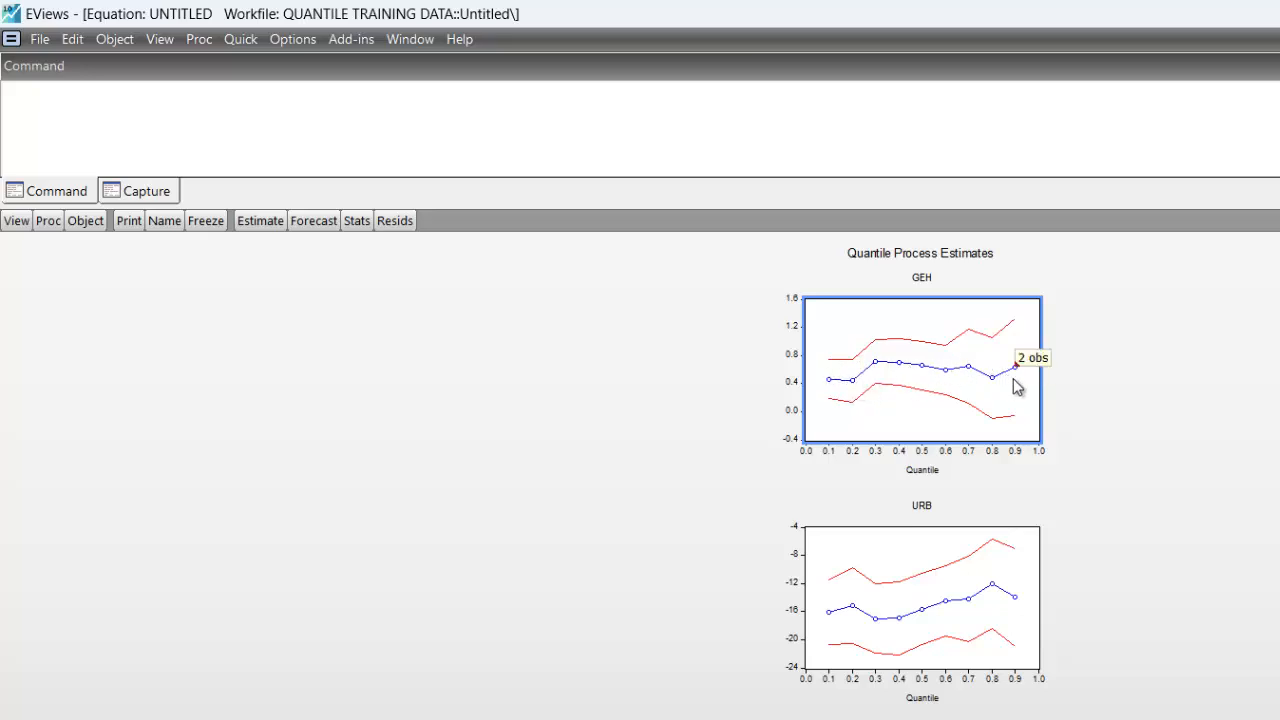